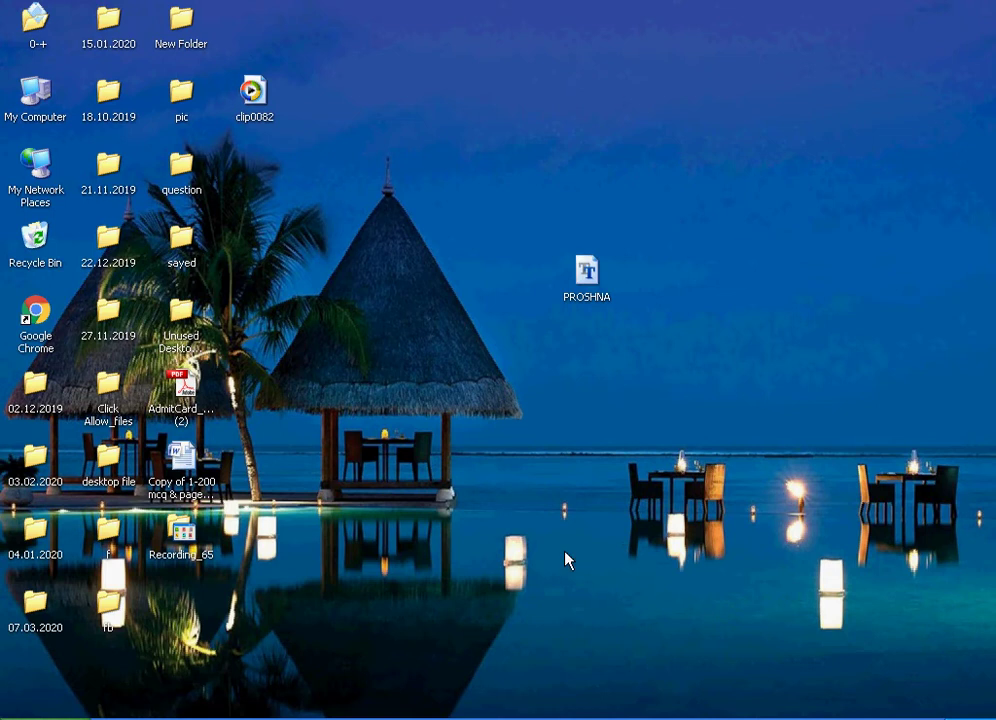
Preview the PROSHNA font file to confirm ProshnaP shows circled letters
double_click(590, 280)
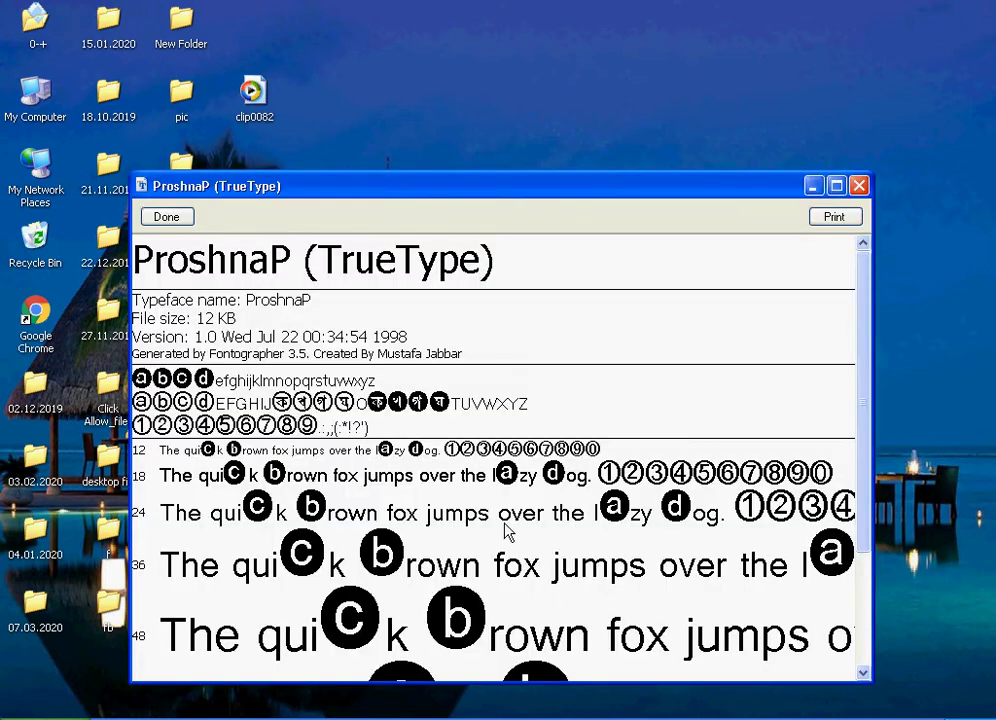
scroll(865, 450, down, 2)
scroll(862, 500, down, 1)
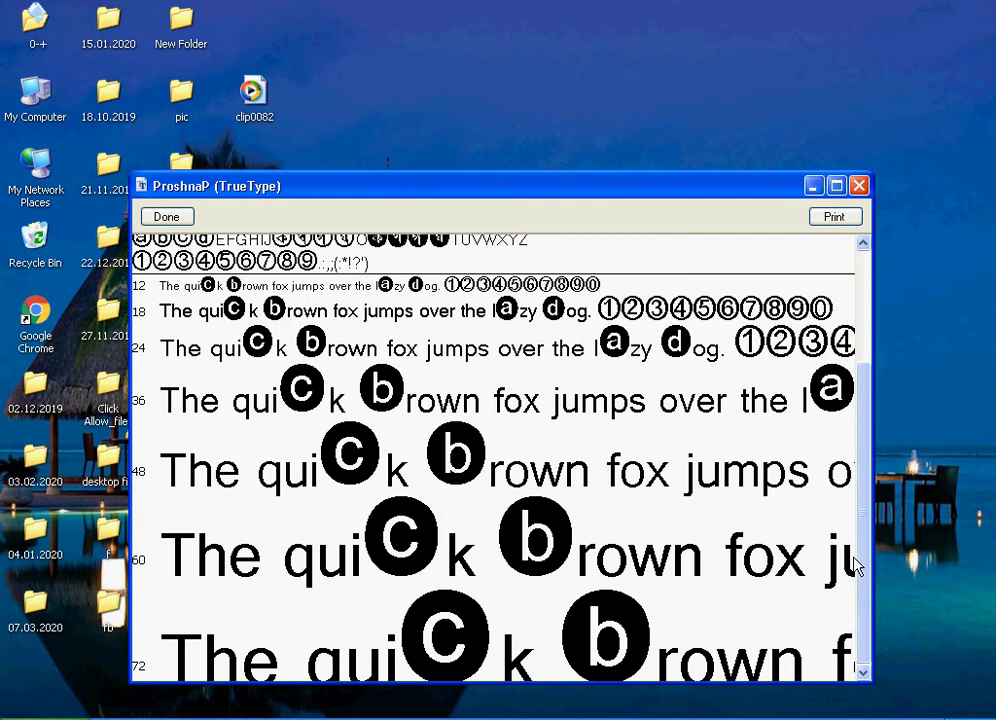
click(858, 186)
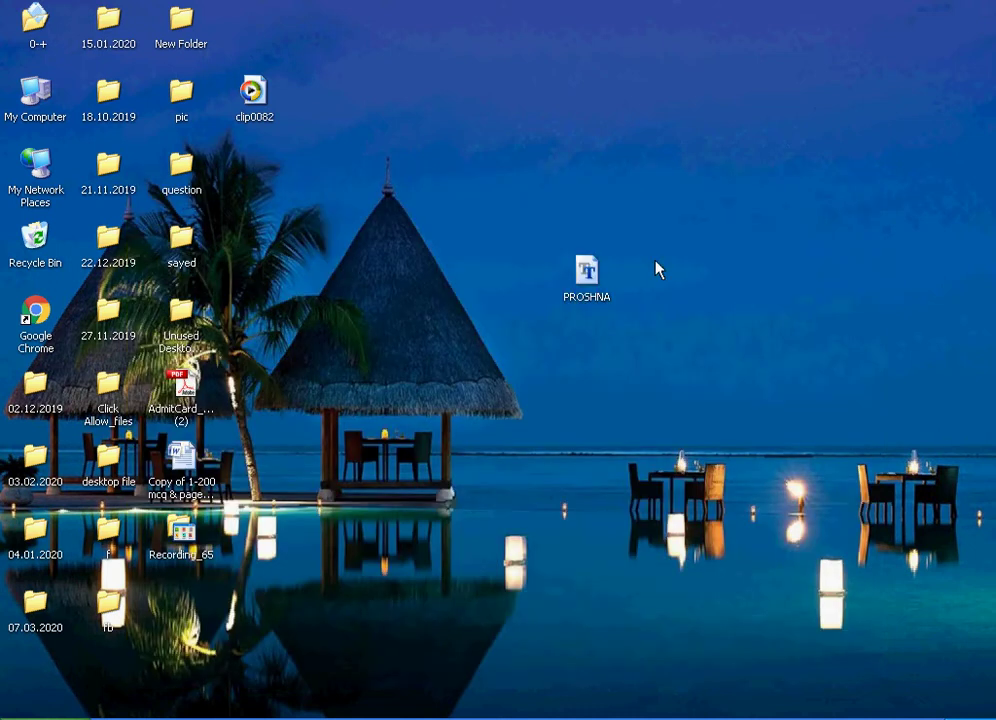
Copy the PROSHNA font file and bring up the Run command
right_click(597, 289)
click(647, 460)
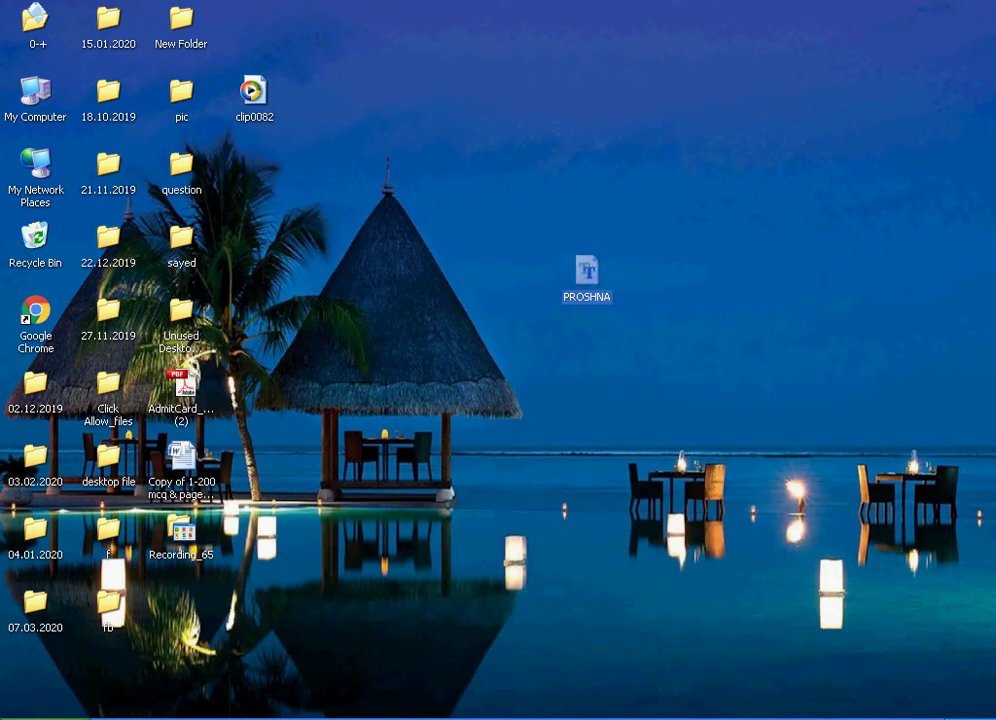
key(super)
click(133, 645)
Paste the copied font into the Windows Fonts folder to install ProshnaP, then close it
click(133, 689)
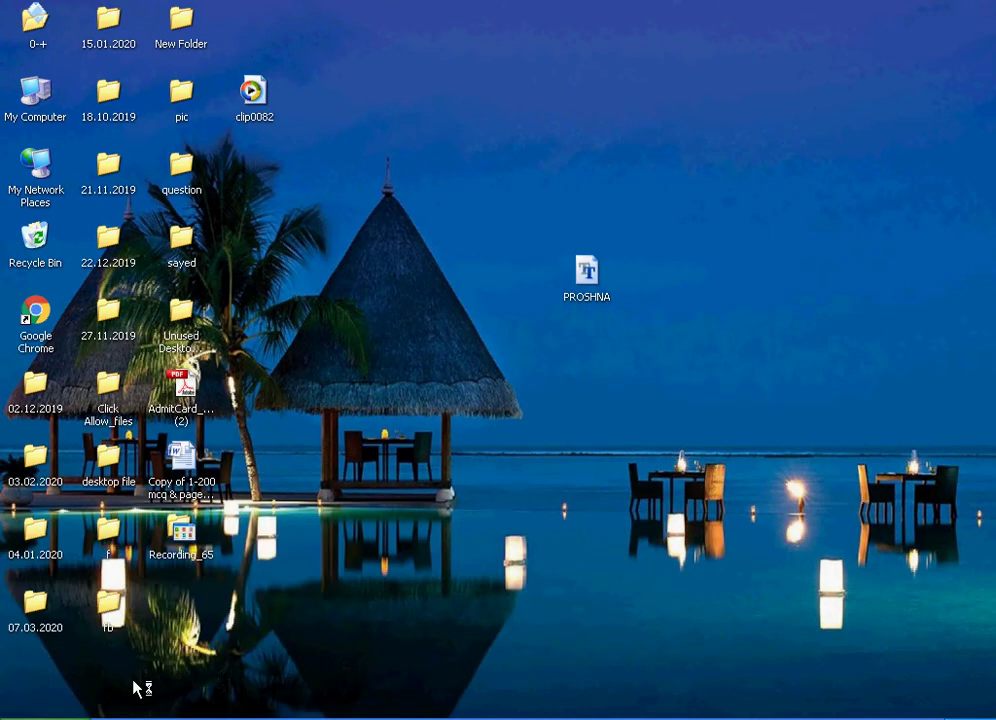
right_click(841, 236)
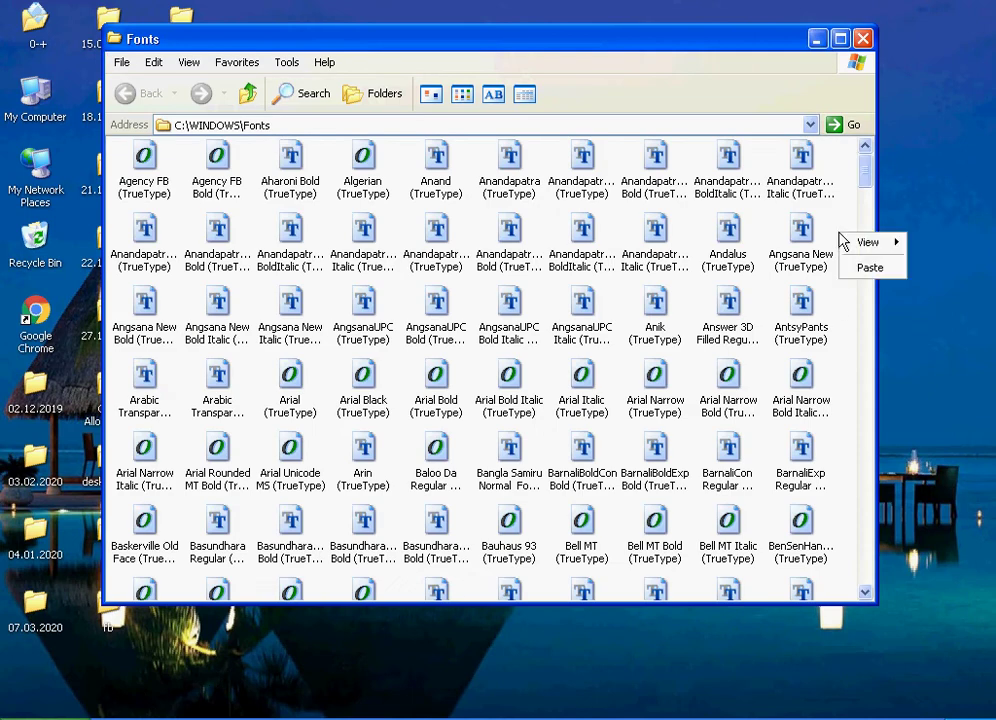
click(857, 268)
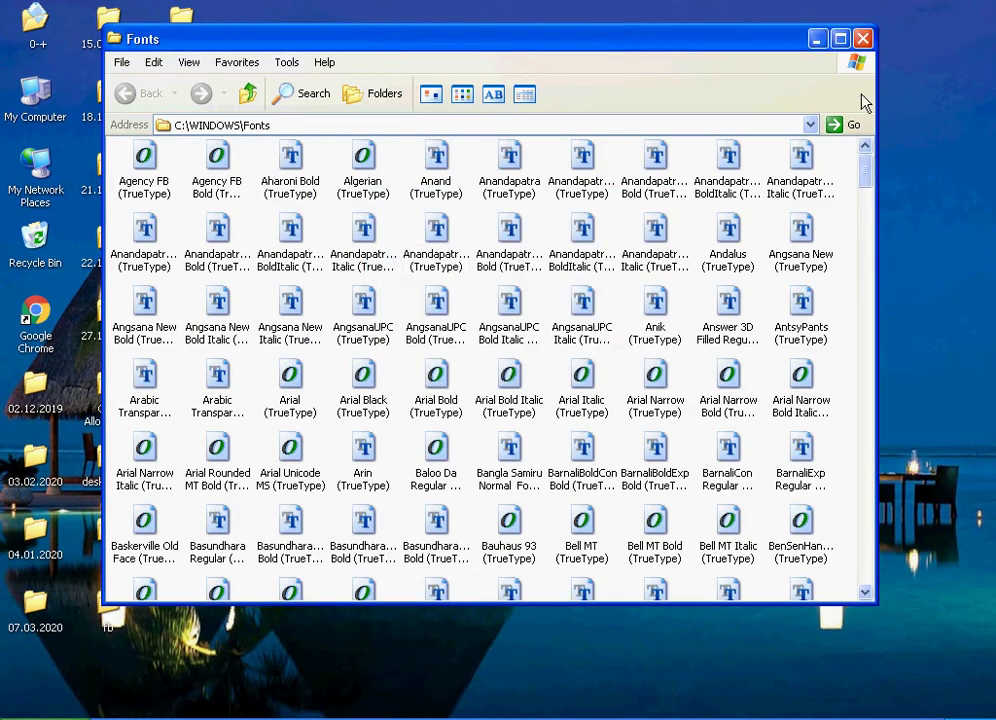
click(862, 40)
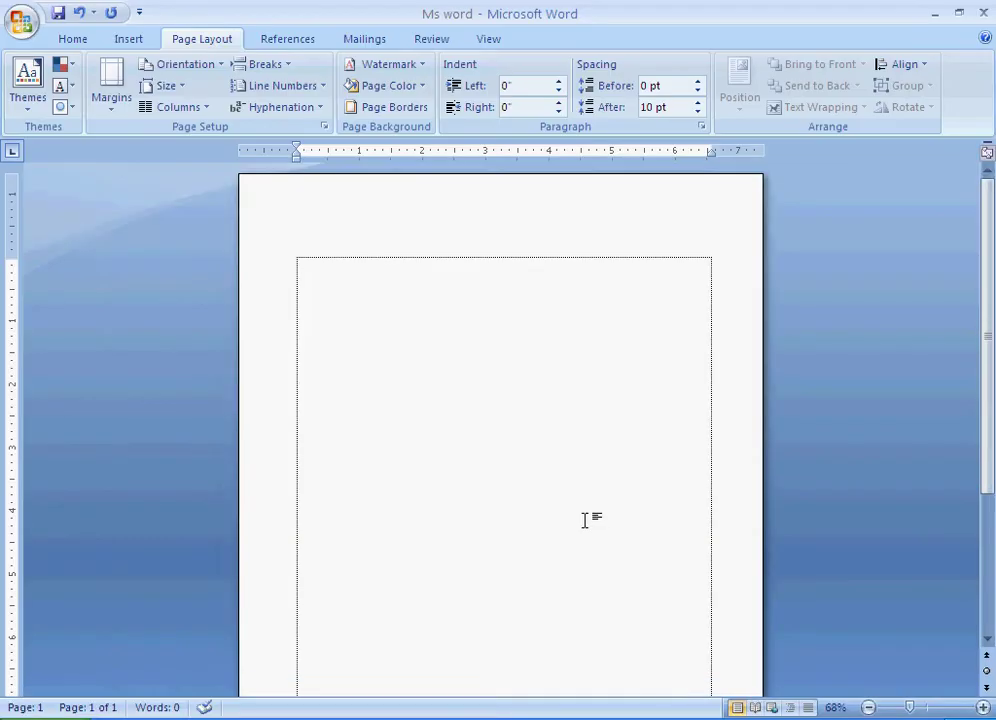
Set the top, bottom, left and right page margins to 0.8 inch
scroll(441, 379, down, 2)
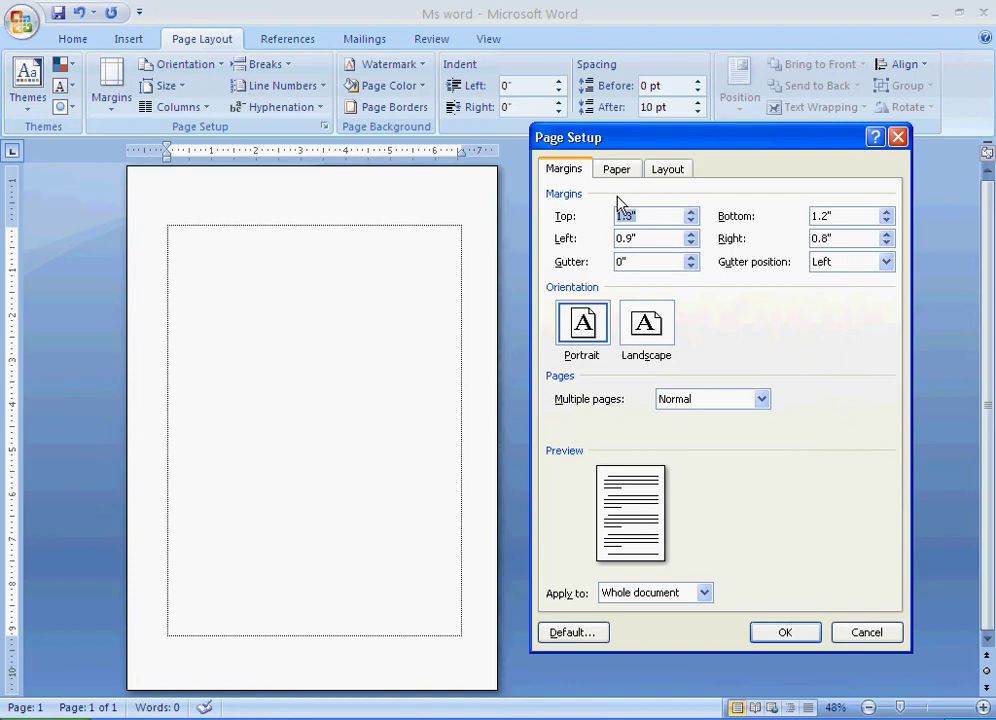
text(.)
text(8)
key(Tab)
text(.8	.8	.)
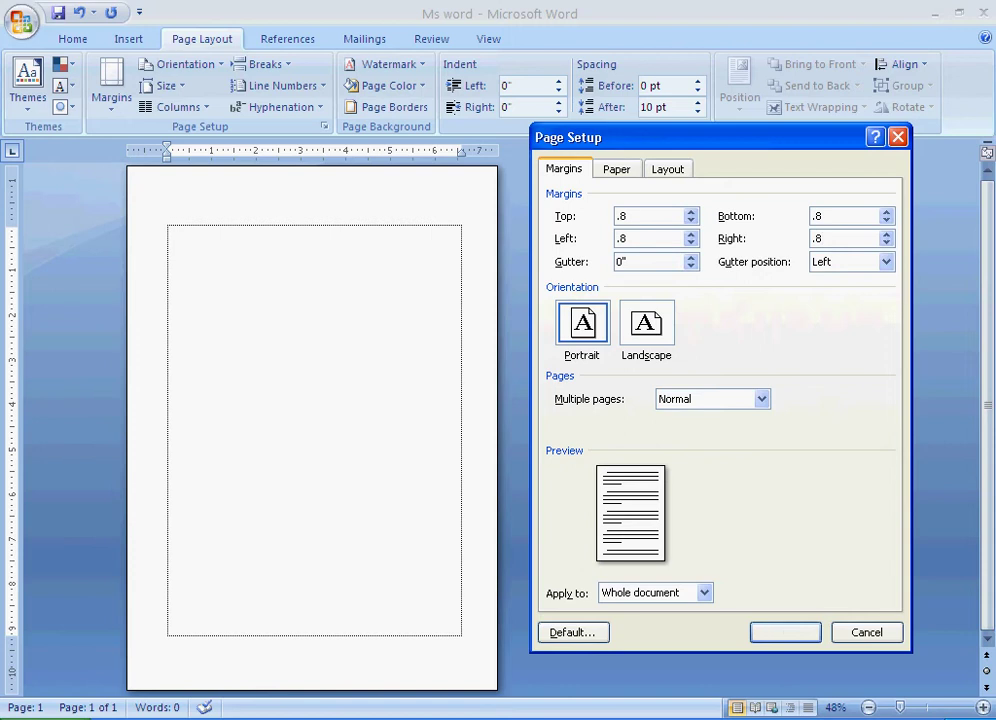
key(Return)
Split the page into two columns, 3.25" wide with 0.2" spacing
ctrl+scroll(618, 204, up, 1)
ctrl+scroll(618, 204, up, 1)
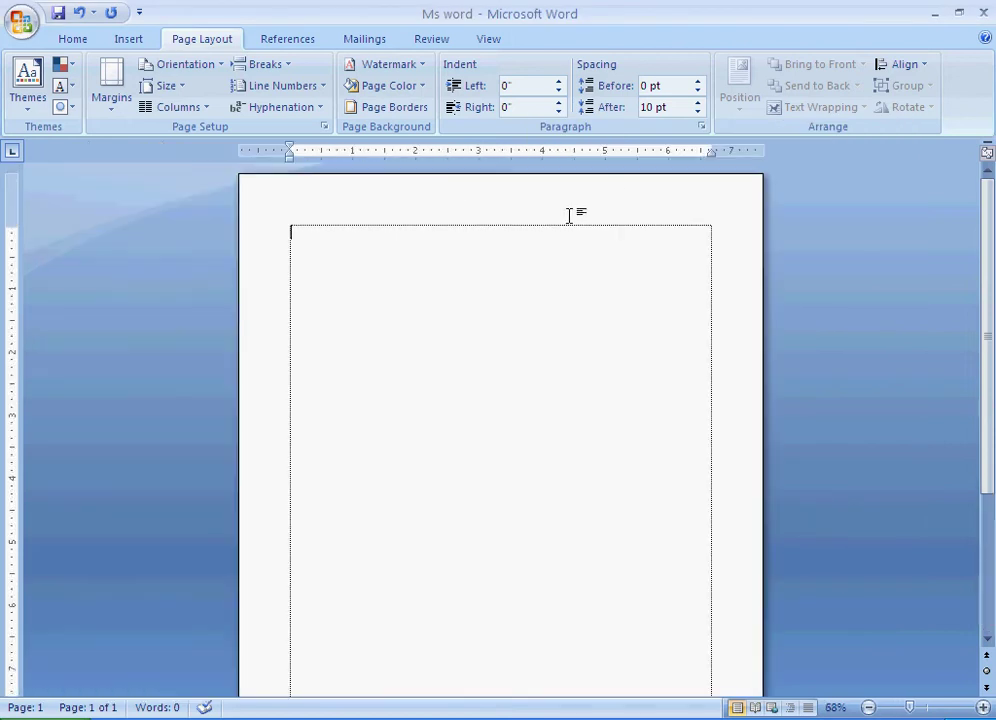
ctrl+scroll(569, 215, up, 2)
click(200, 107)
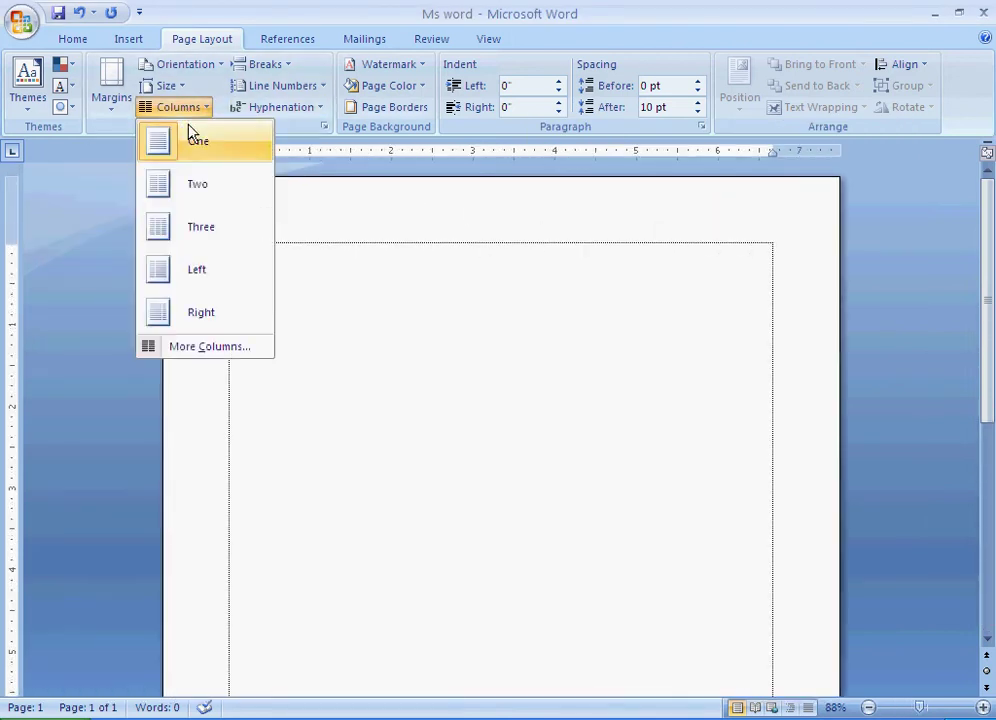
click(205, 184)
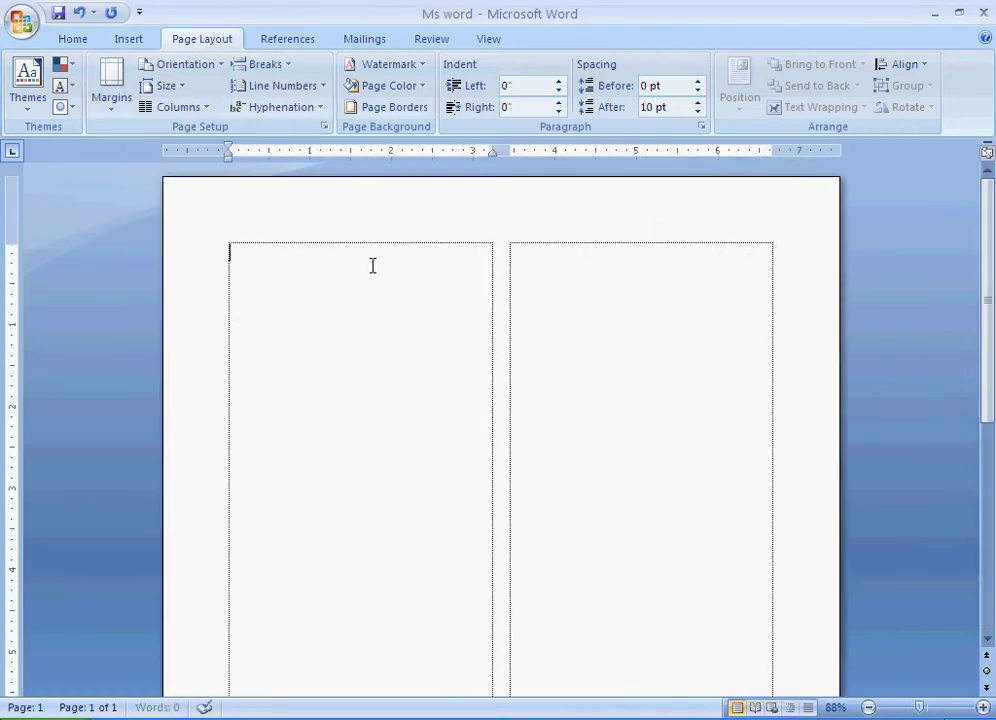
double_click(503, 147)
double_click(389, 360)
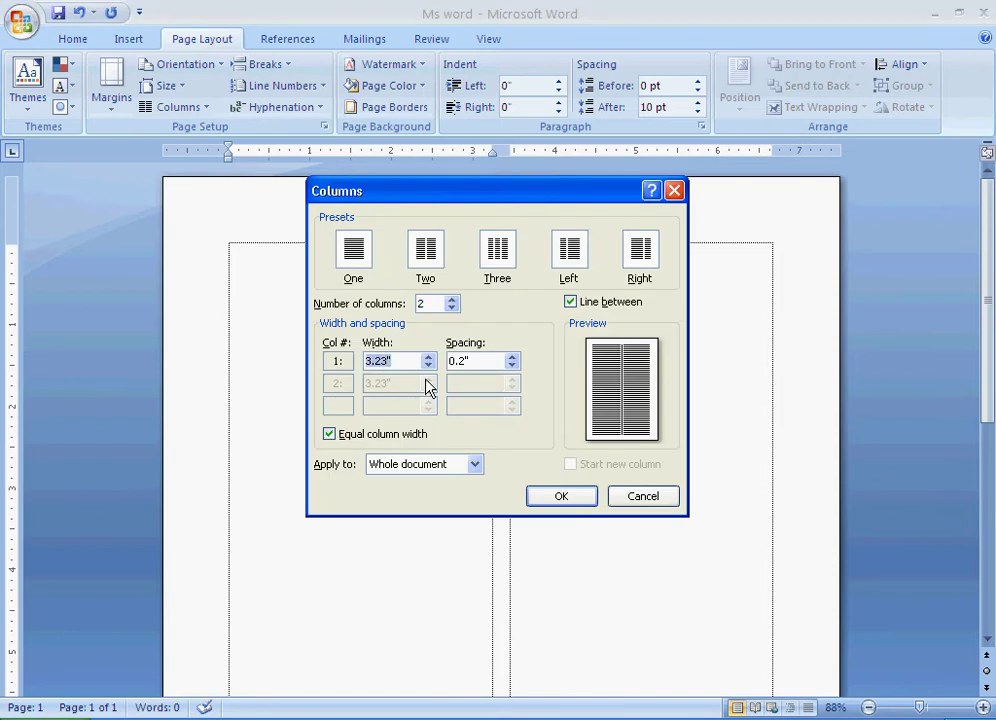
key(End)
key(Return)
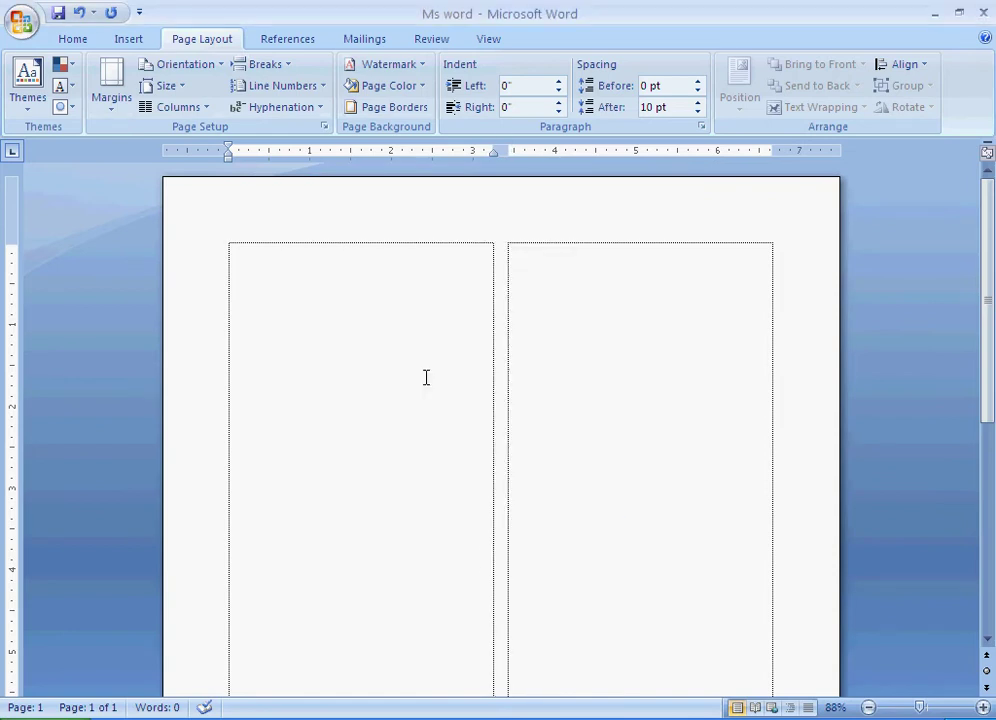
scroll(426, 377, up, 1)
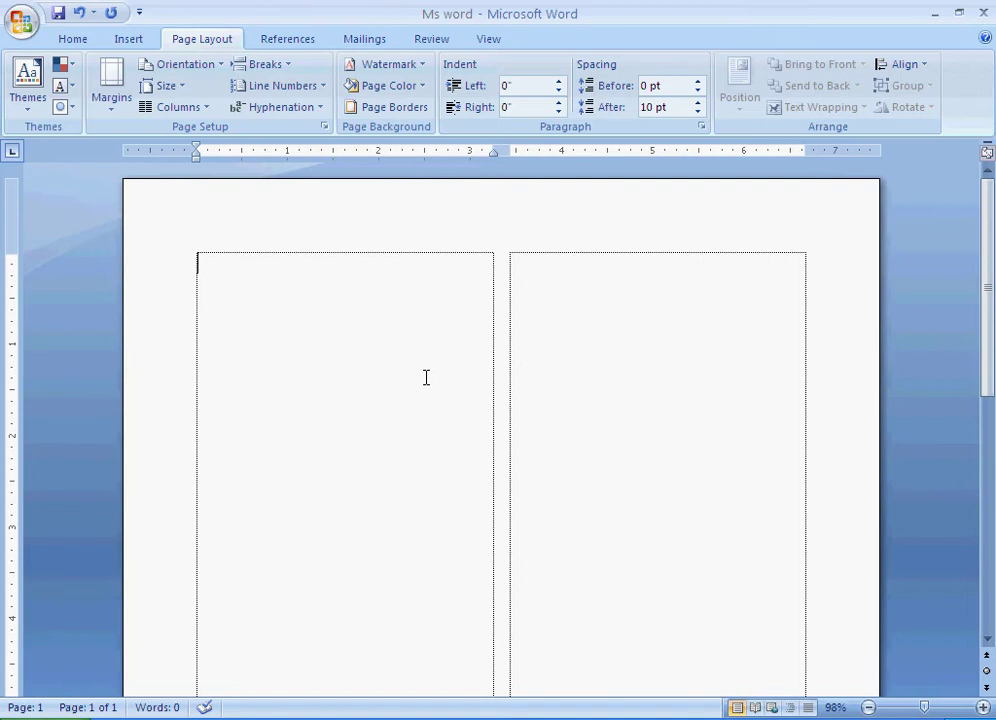
Justify the paragraph and type question '1. (' without automatic numbering
click(76, 40)
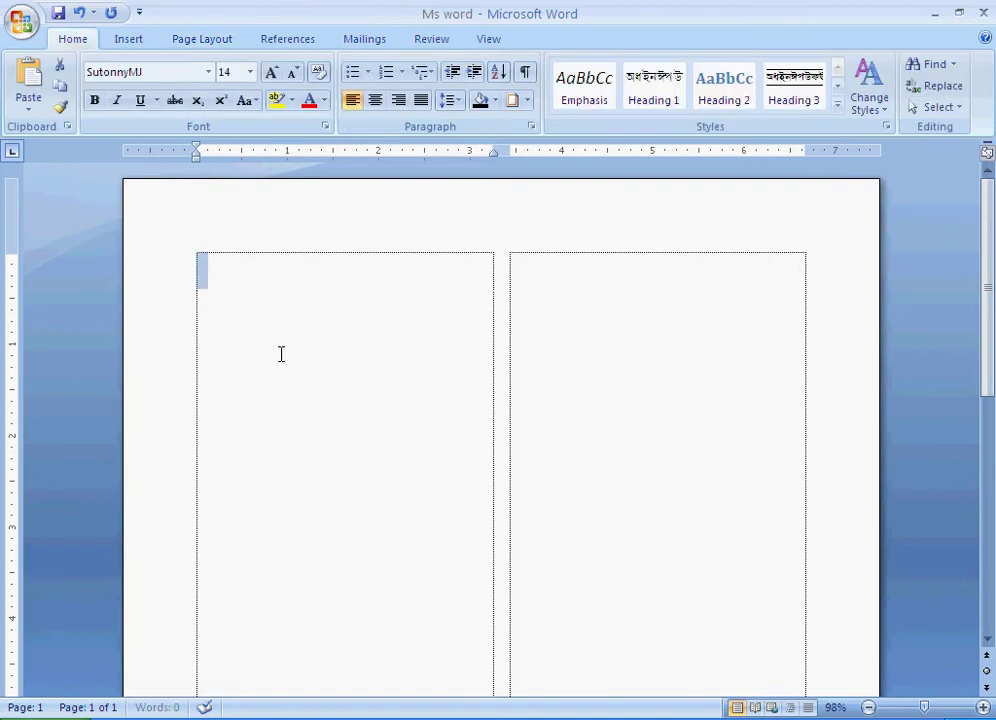
key(ctrl+j)
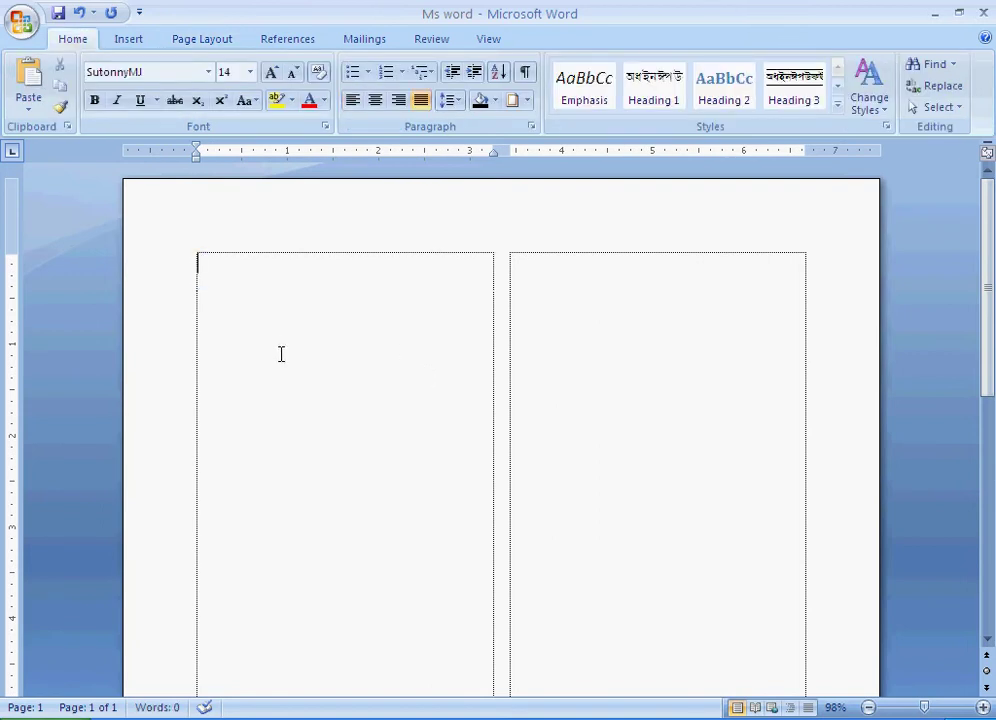
text(1.)
text( ()
drag(223, 157, 227, 158)
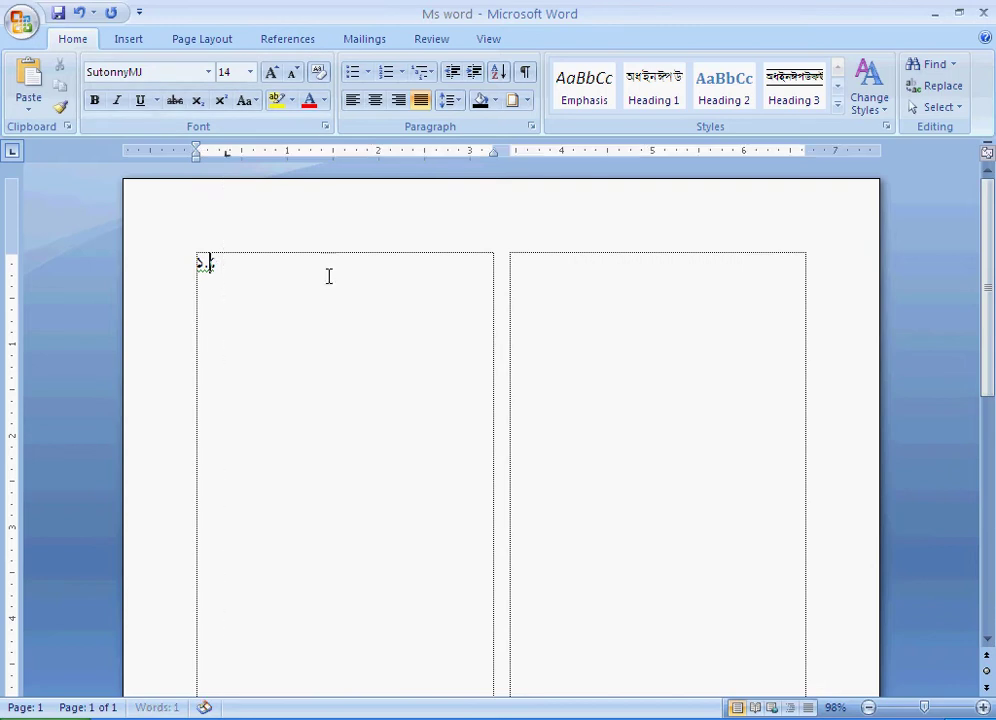
key(ctrl+z)
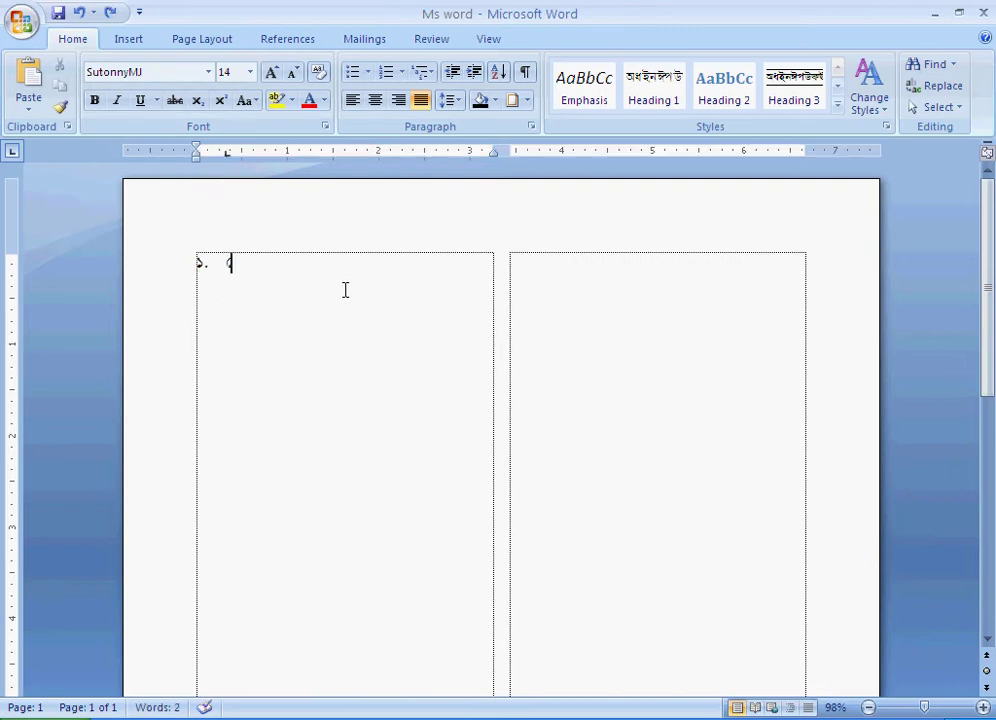
Type options ক and খ on one line and গ and ঘ below, aligned at a tab stop
key(Return)
key(Tab)
text(ক()
drag(368, 151, 346, 152)
key(Tab)
text(খ()
key(Return)
text(গ()
key(Tab)
text(ঘ()
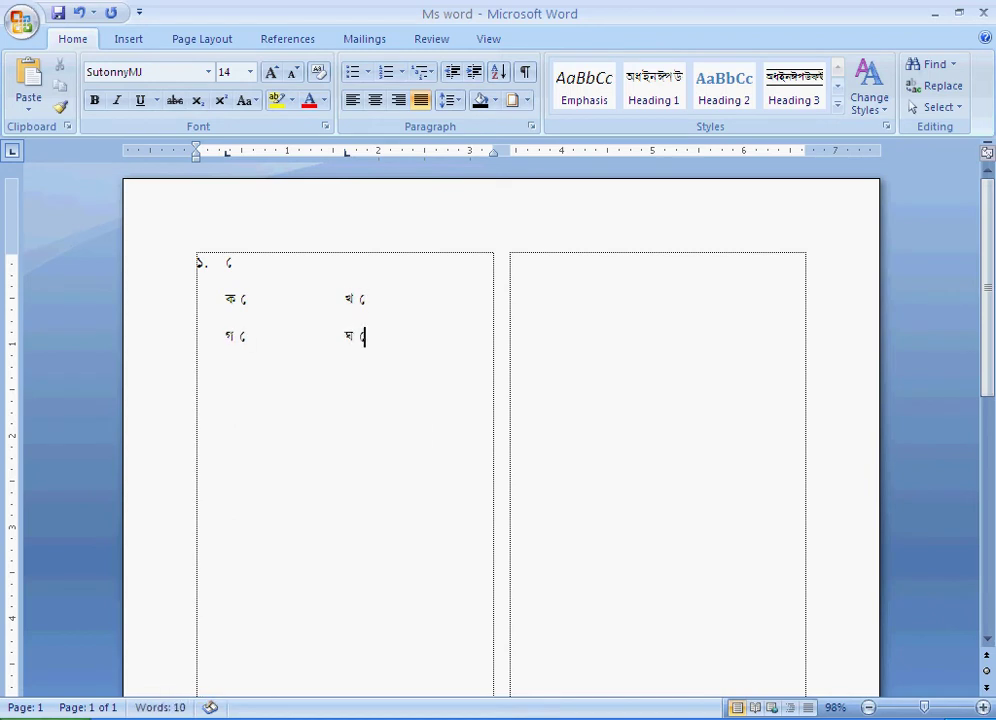
Change option letters ক and খ to the ProshnaP font so they appear circled
drag(224, 297, 236, 299)
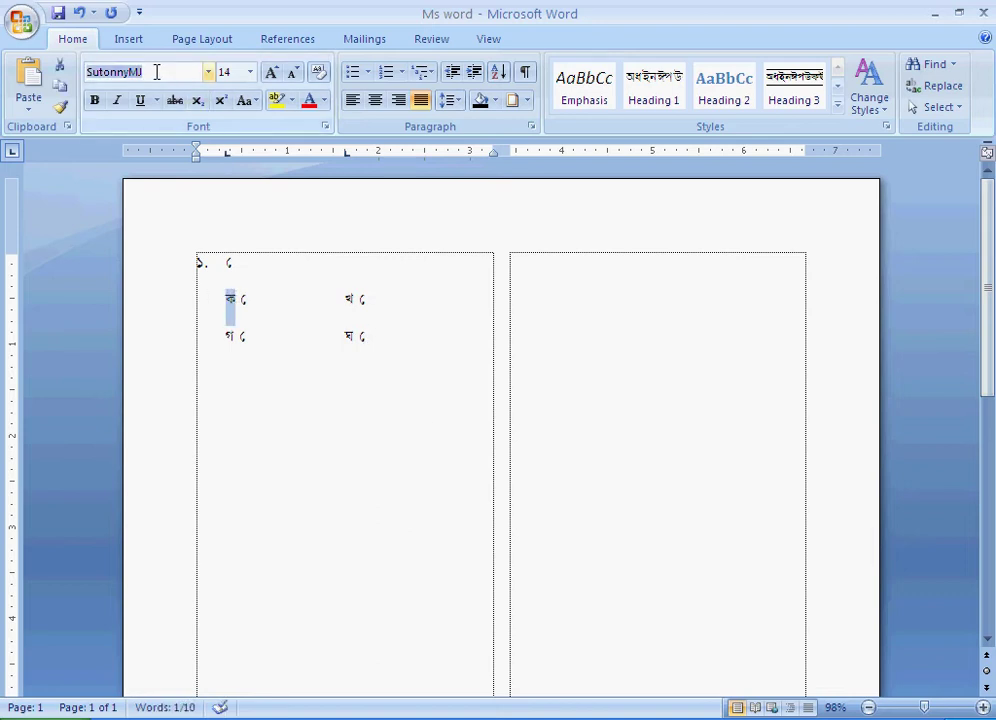
text(ProshnaP)
key(Return)
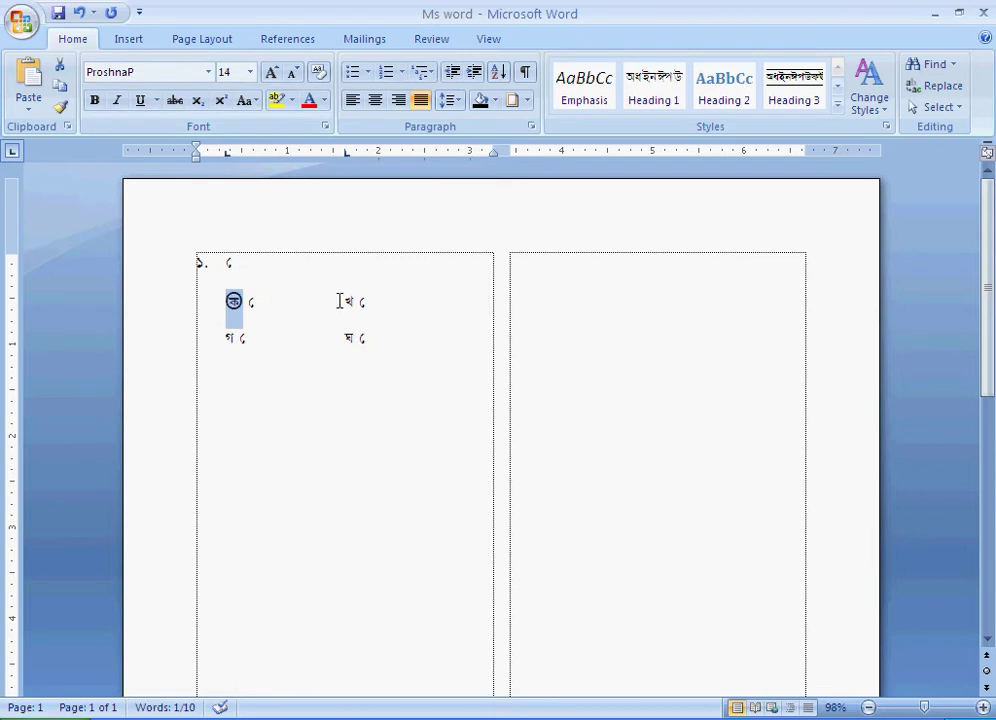
drag(343, 300, 354, 300)
click(141, 68)
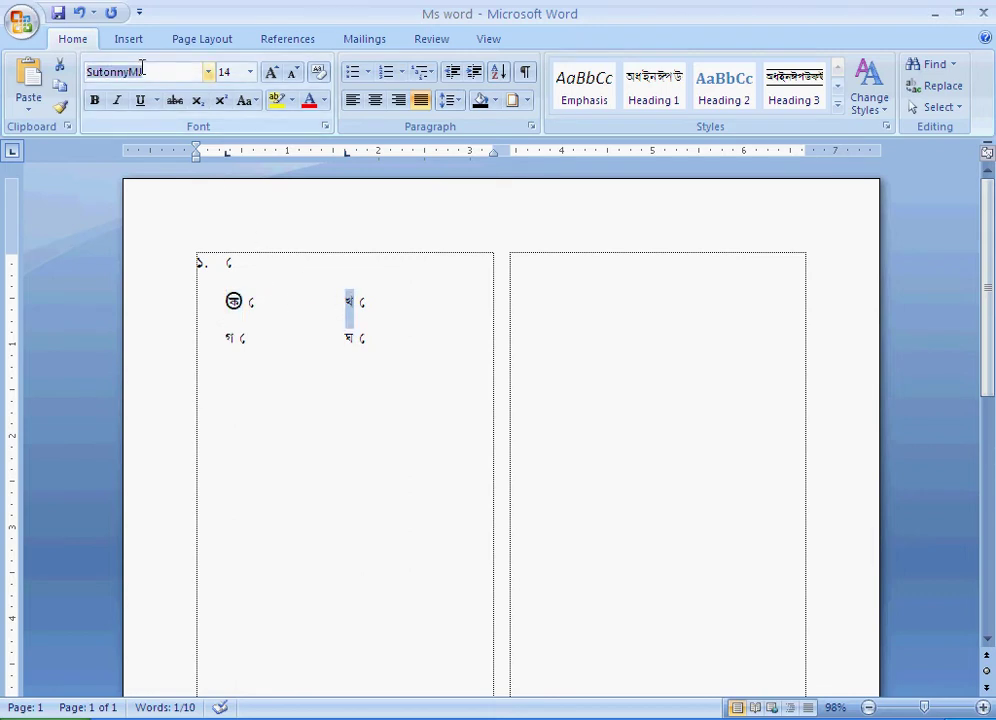
text(ProshnaP)
key(Return)
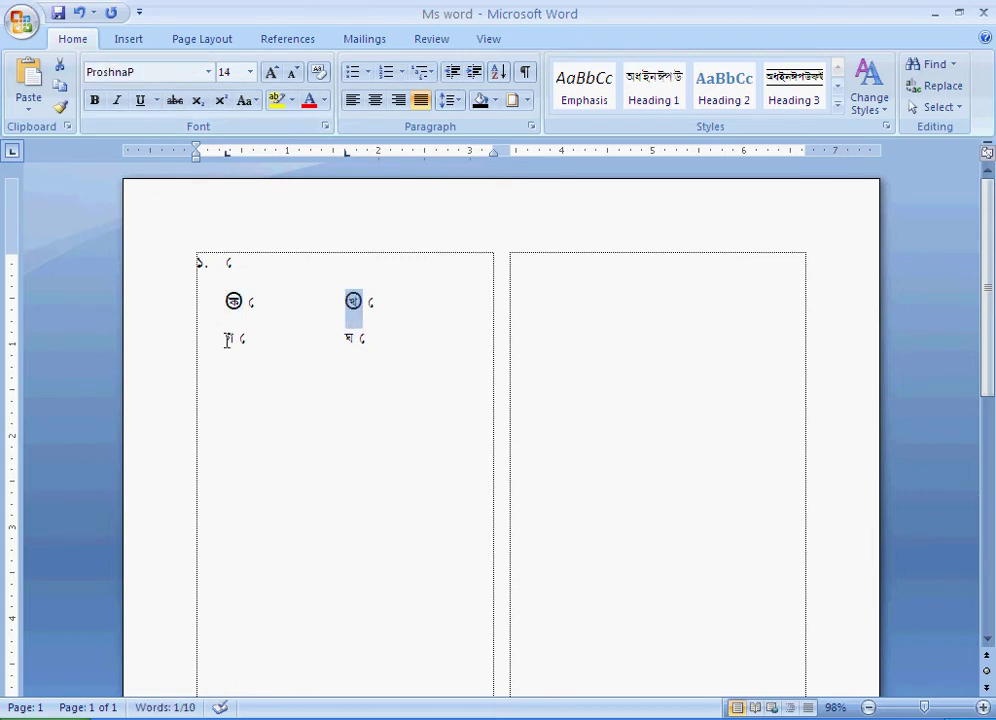
Apply the ProshnaP font to option letters গ and ঘ as well
drag(226, 340, 235, 340)
click(141, 72)
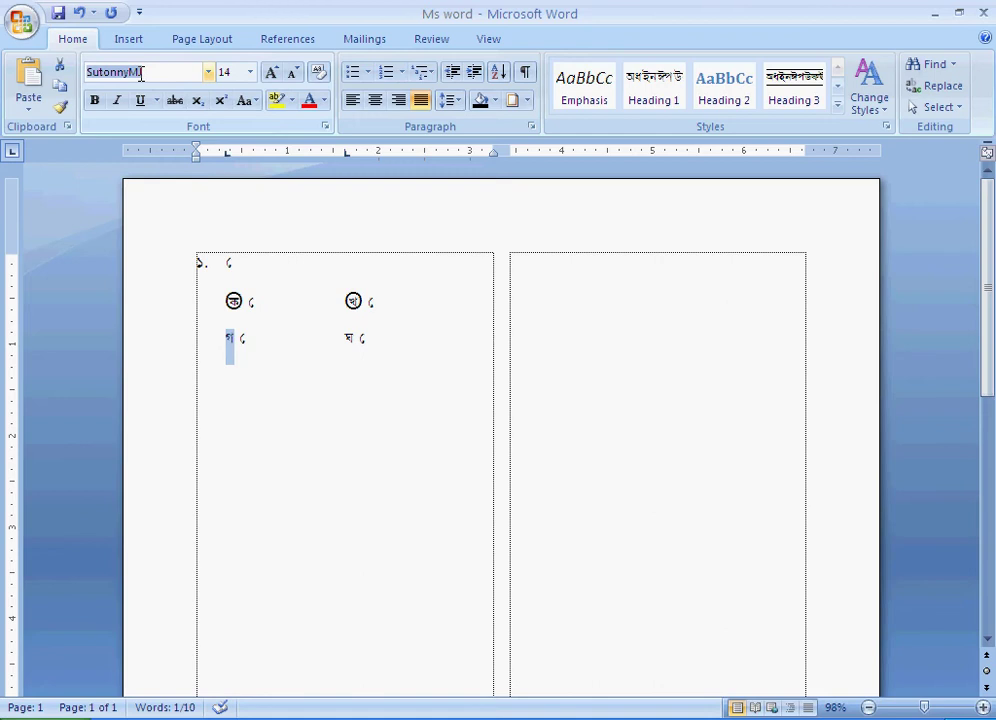
text(ProshnaP)
key(Return)
click(350, 340)
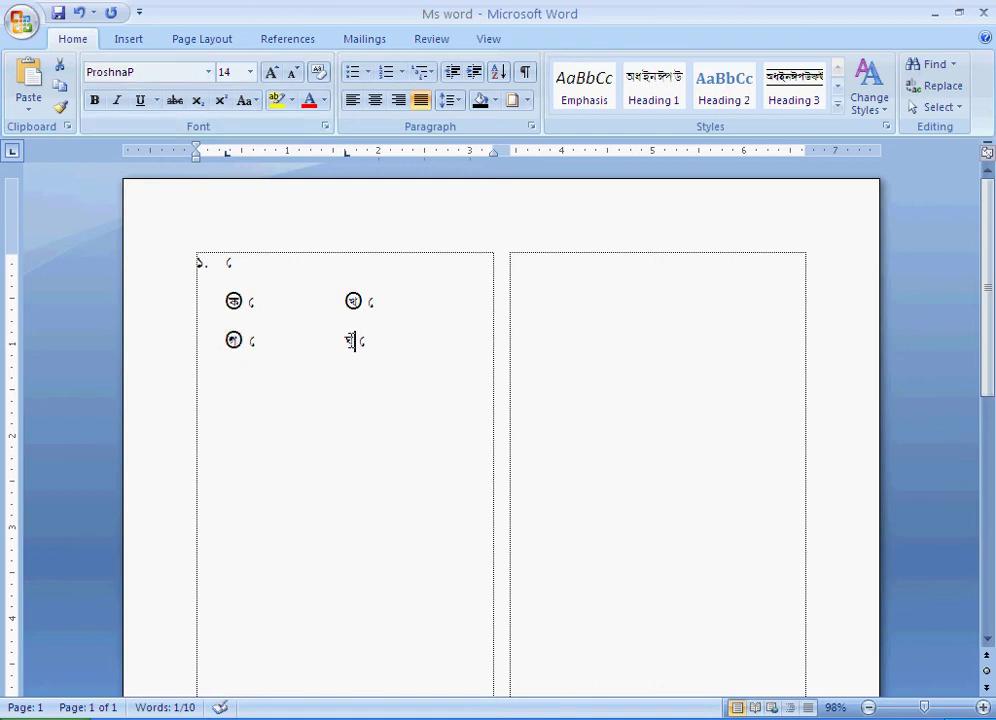
drag(350, 340, 344, 340)
click(137, 72)
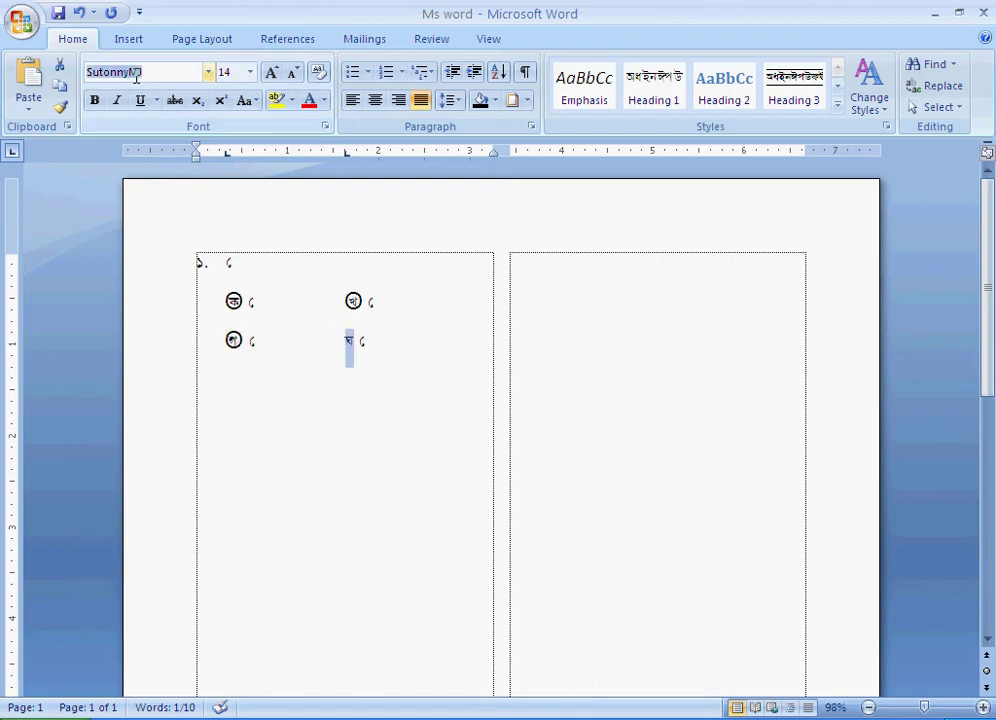
text(ProshnaP)
key(Return)
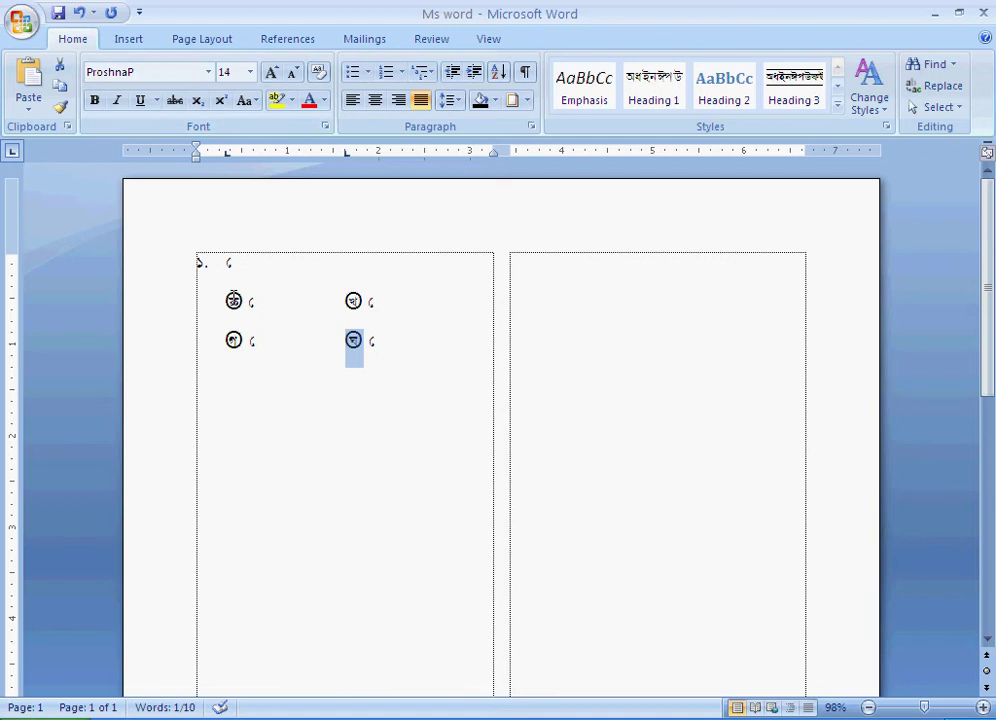
drag(198, 261, 439, 338)
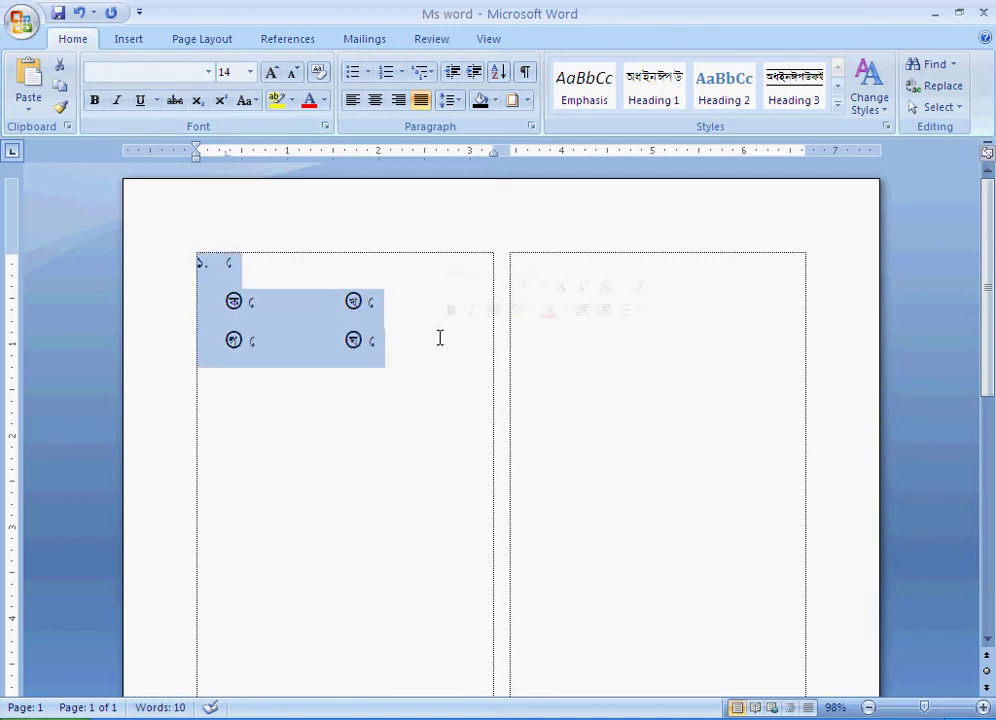
Set spacing before and after to 0 pt for the three question lines
click(408, 340)
drag(197, 261, 458, 348)
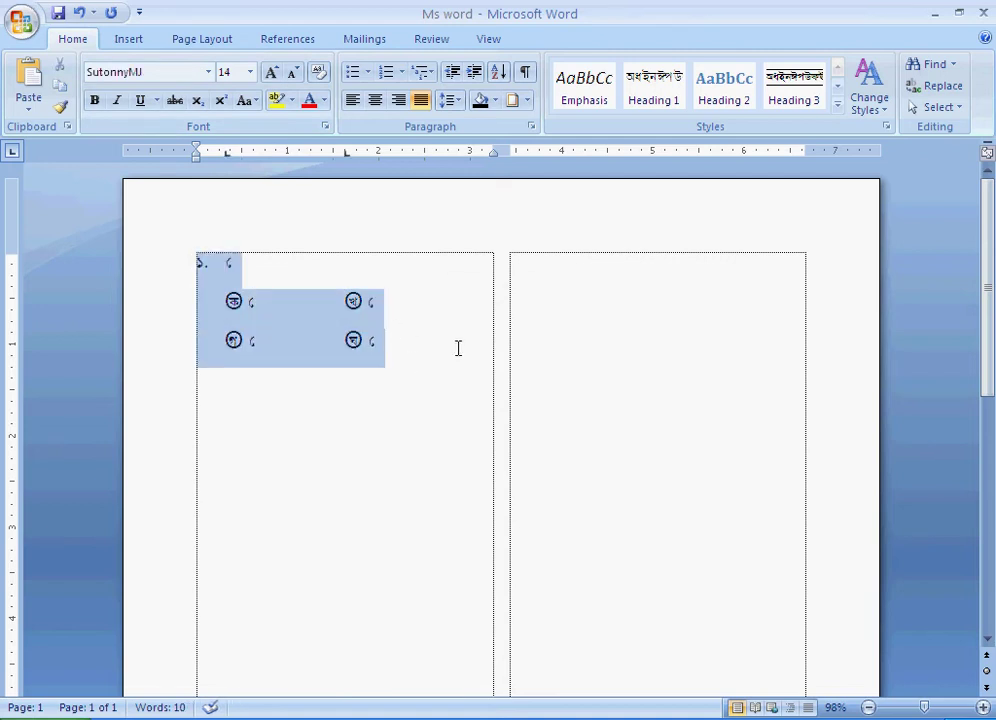
click(530, 126)
double_click(243, 370)
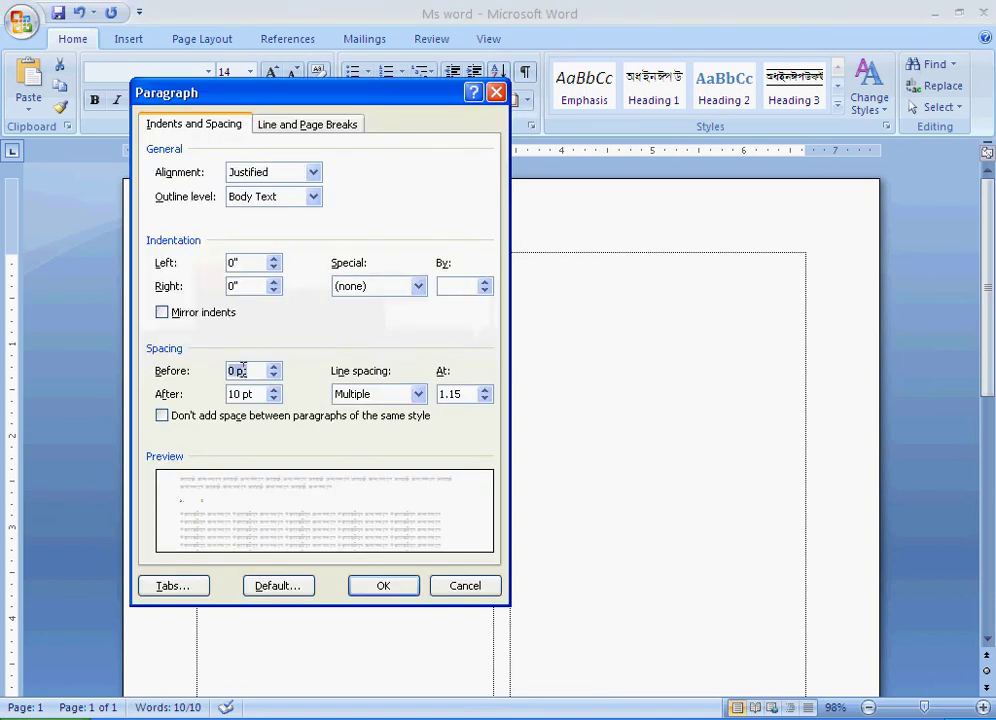
text(0)
key(Tab)
text(0)
key(Tab)
key(Tab)
key(Return)
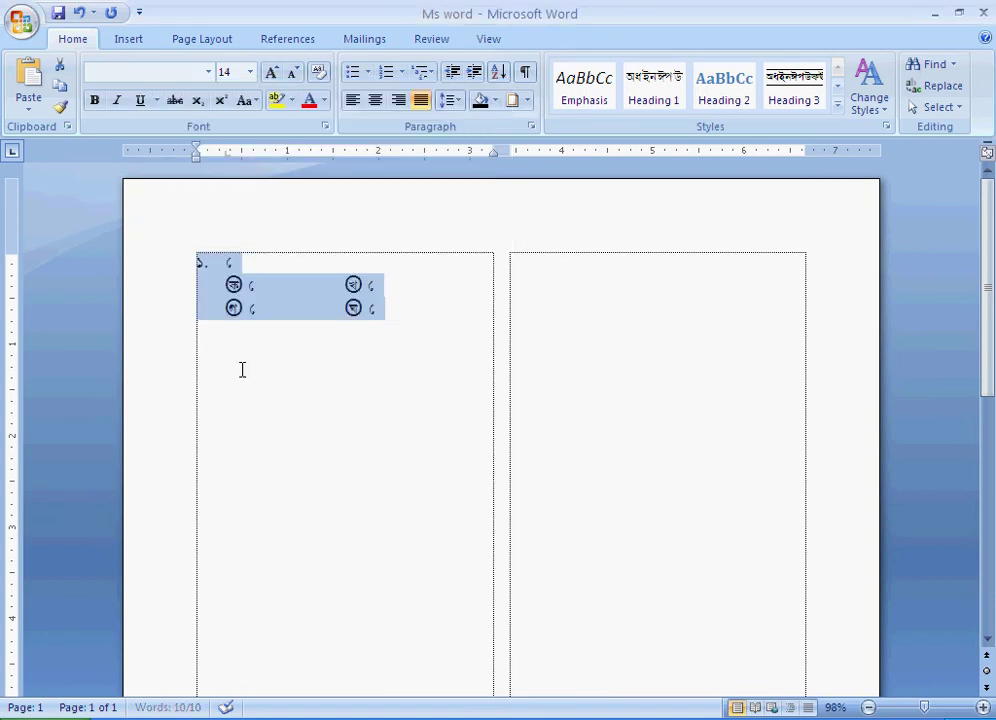
click(409, 318)
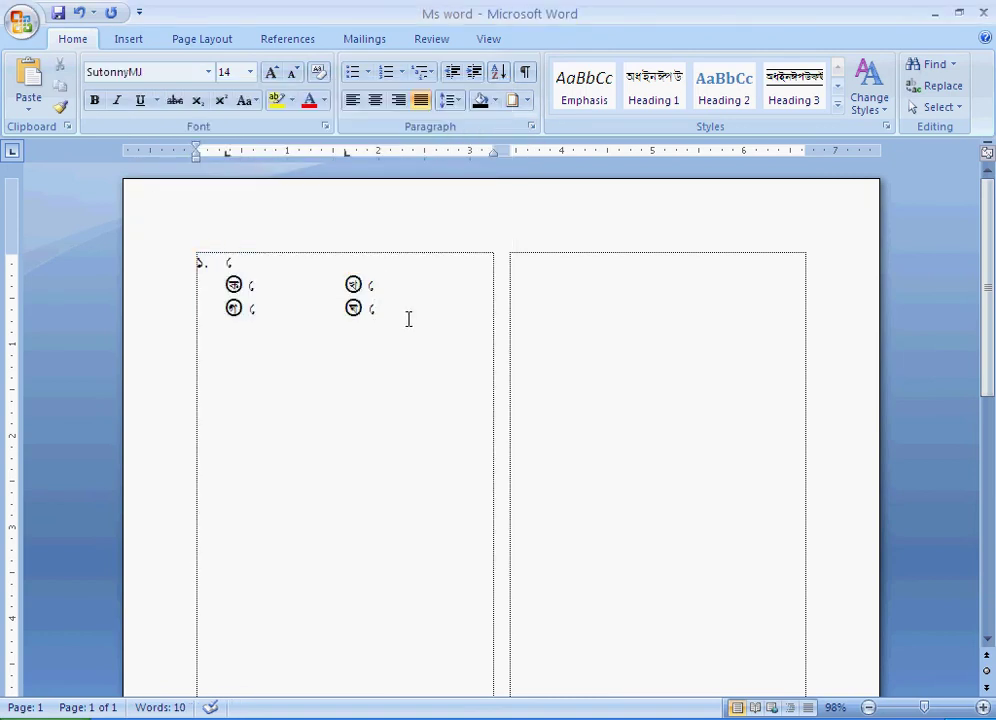
key(Return)
Paste copies of the question block down both columns and set question 1 to 11 pt
key(ctrl+v)
key(ctrl+Home)
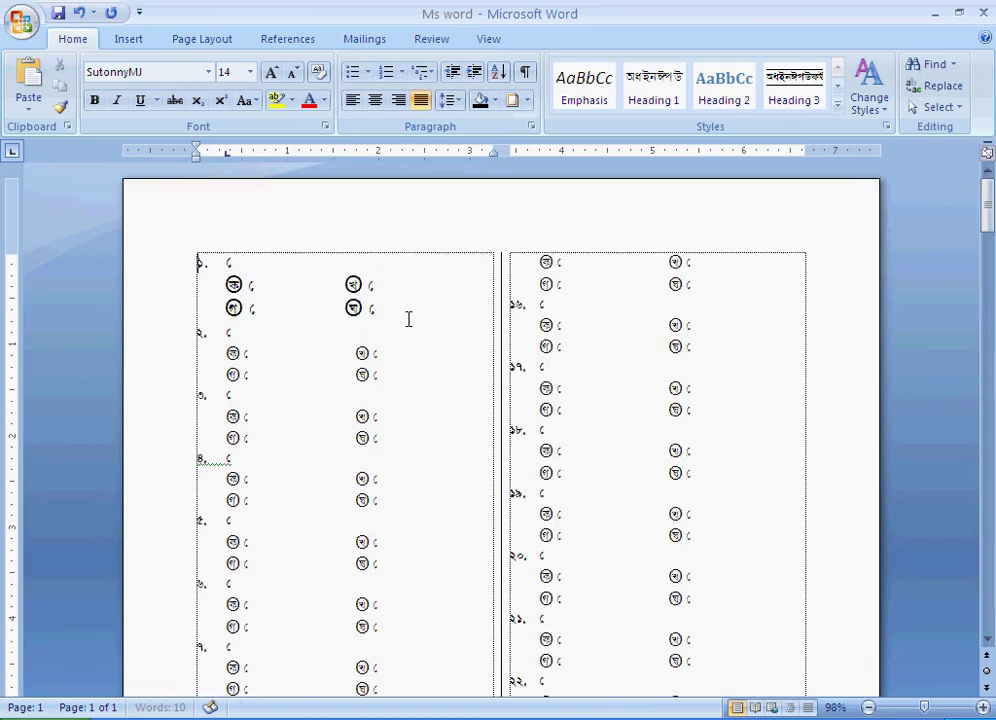
drag(381, 307, 374, 258)
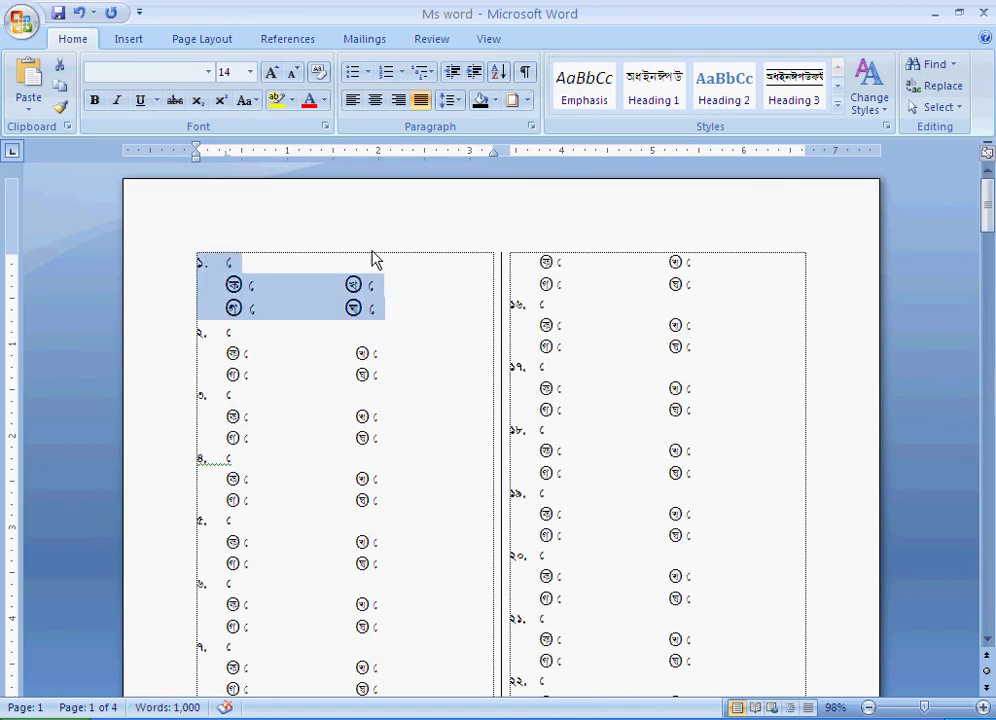
click(231, 68)
key(BackSpace)
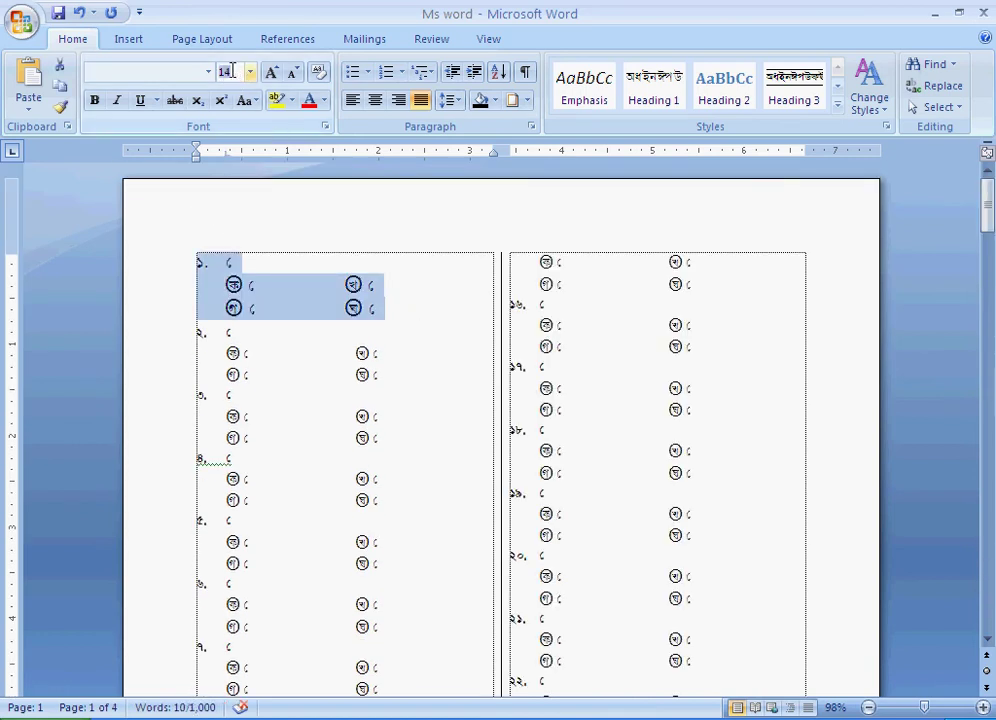
text(11)
key(Return)
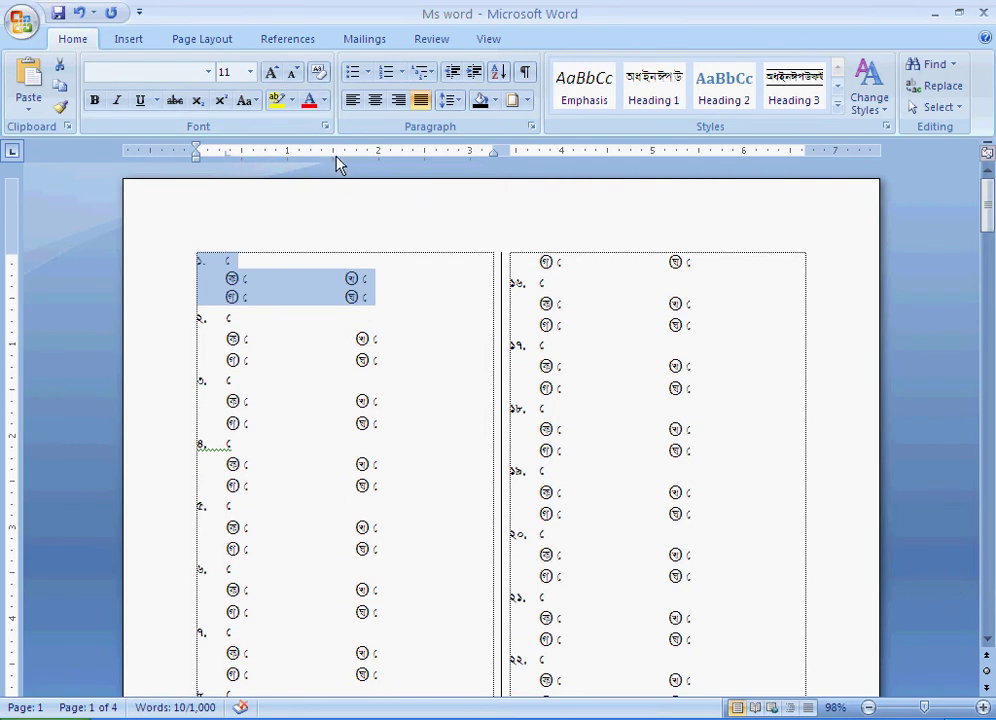
Realign question 1's second option column and add a centred blank line above it
drag(334, 155, 356, 162)
click(355, 280)
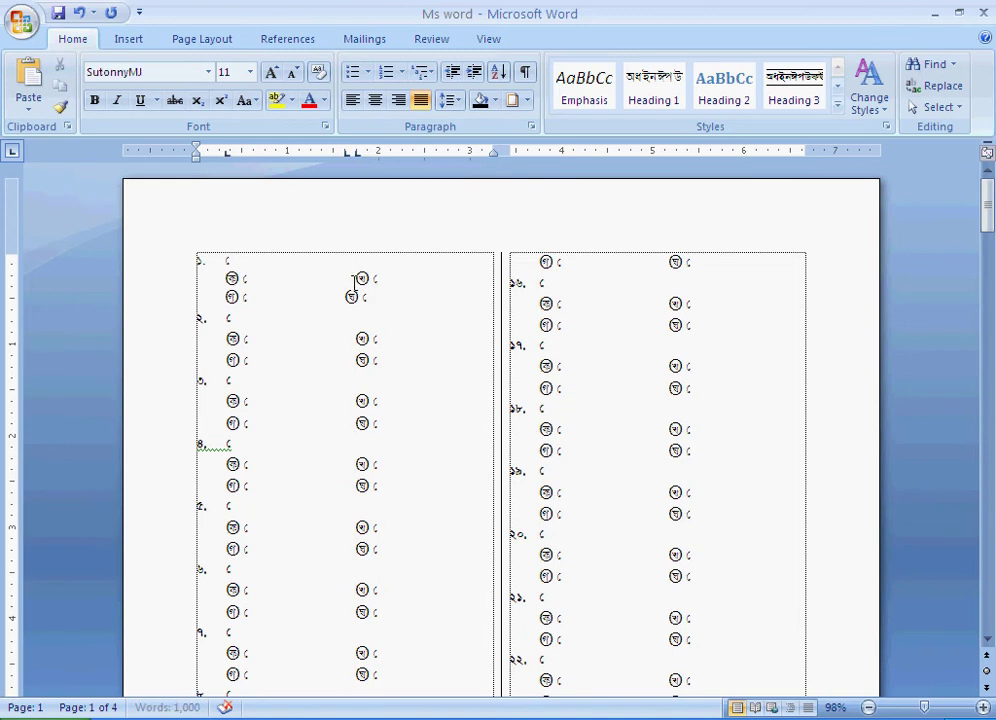
key(ctrl+z)
click(229, 318)
click(227, 260)
key(shift+Right)
key(Home)
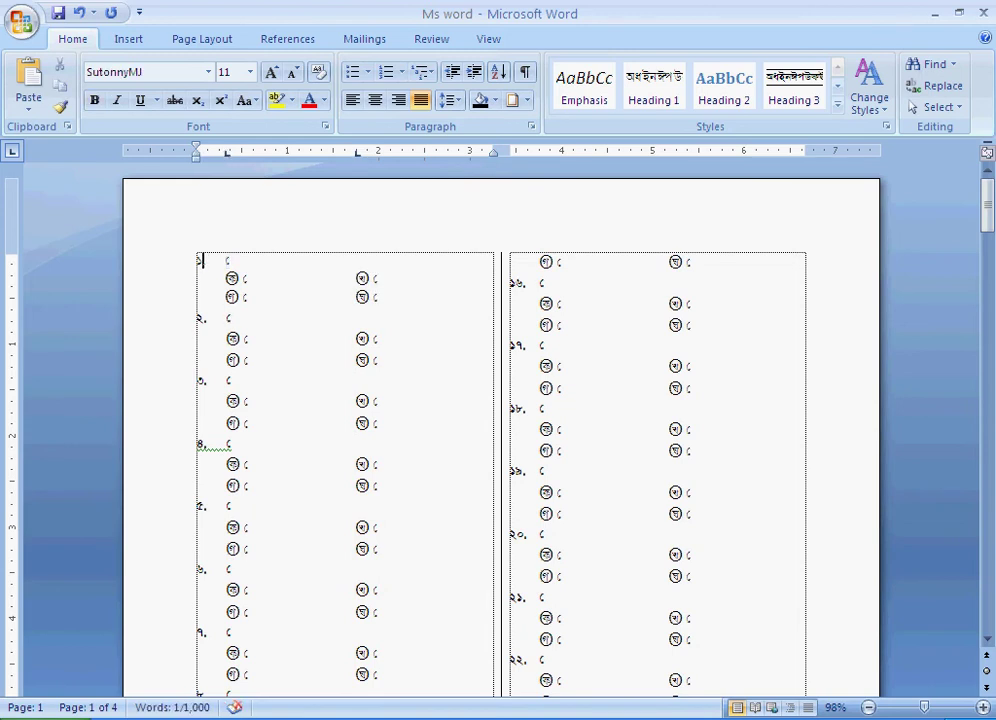
key(Return)
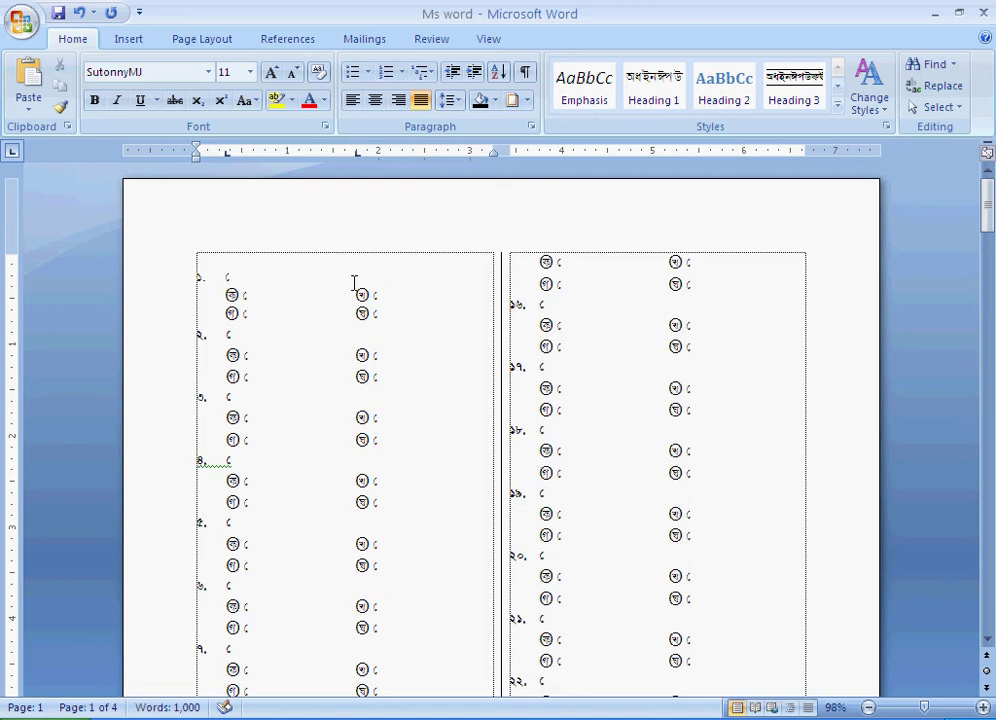
key(ctrl+e)
Type the centred heading 'ক টেকনিক্যাল স্কুল এন্ড কলেজ' with the school's address below, then revert to justified
text(ক)
text( ট)
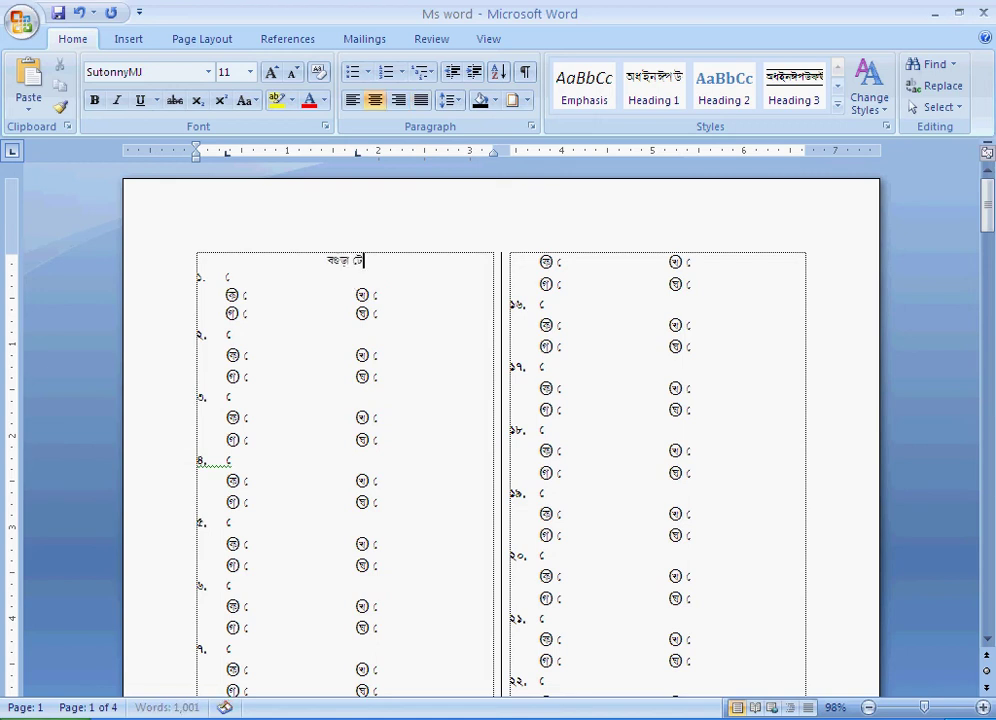
text(েকনিক্যাল স্কুল)
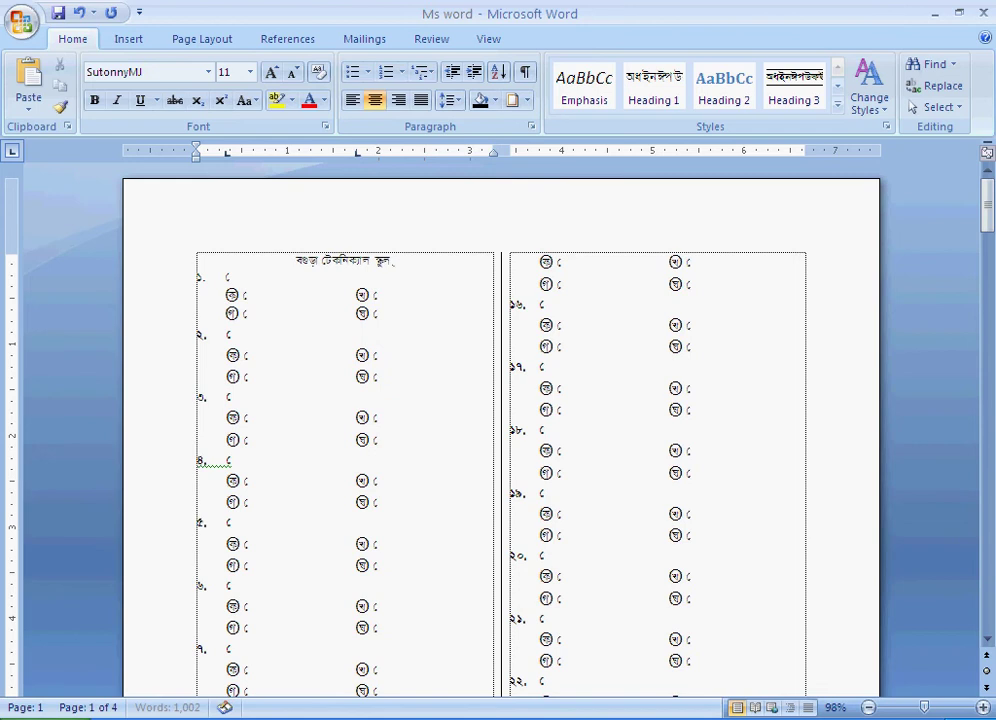
text( এন্ড কলেজ)
key(Return)
text(সা)
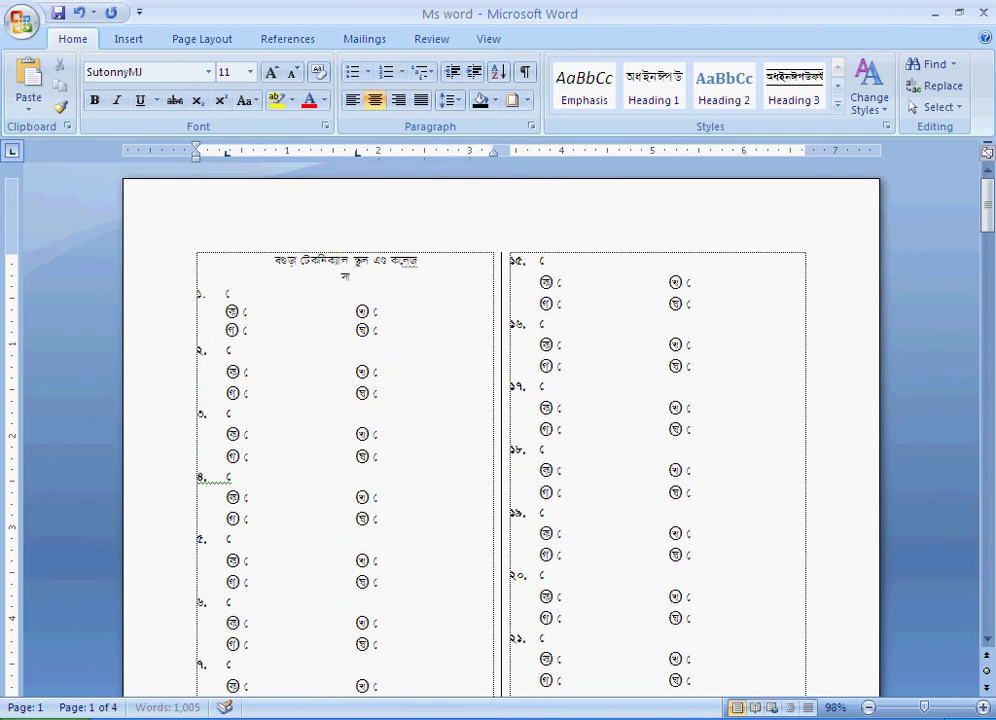
text(তমাথা, বগুড়)
text(া- ৫২৫৬)
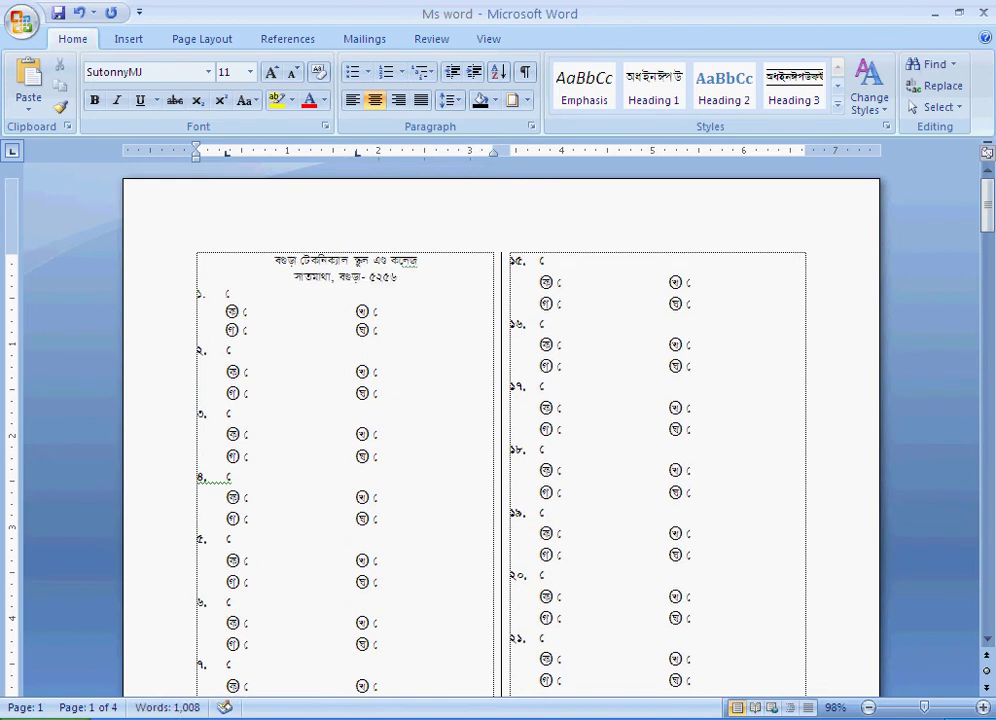
key(Return)
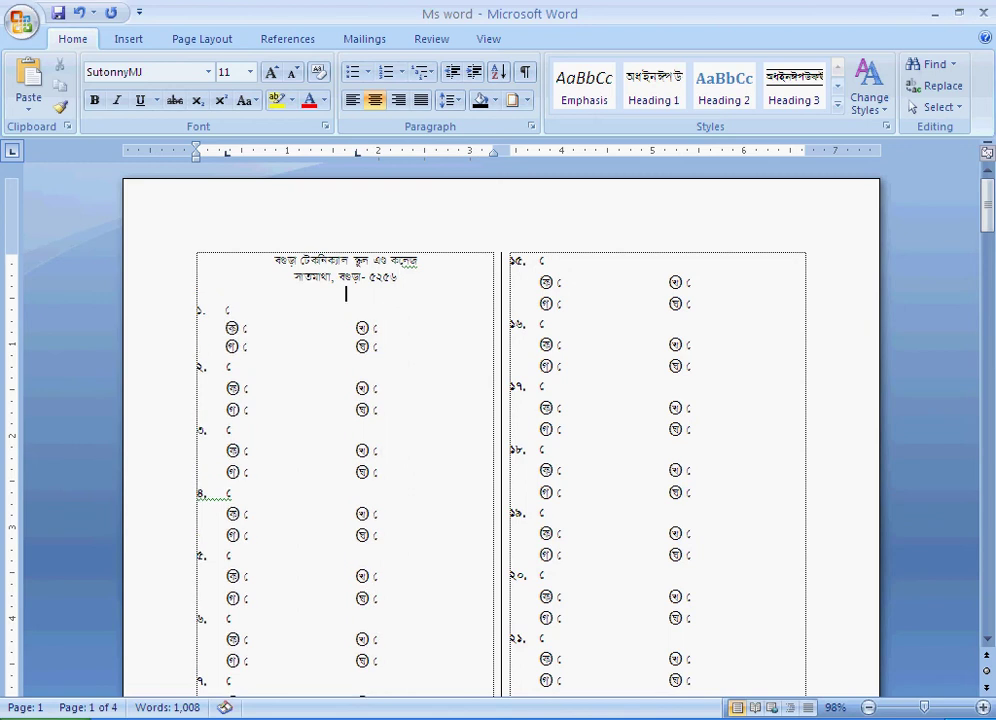
key(ctrl+j)
Insert a one-row, two-cell table reading 'সময়ঃ ৪০ মিনিট' left and 'পূর্ণমানঃ ৭৫' right
click(135, 40)
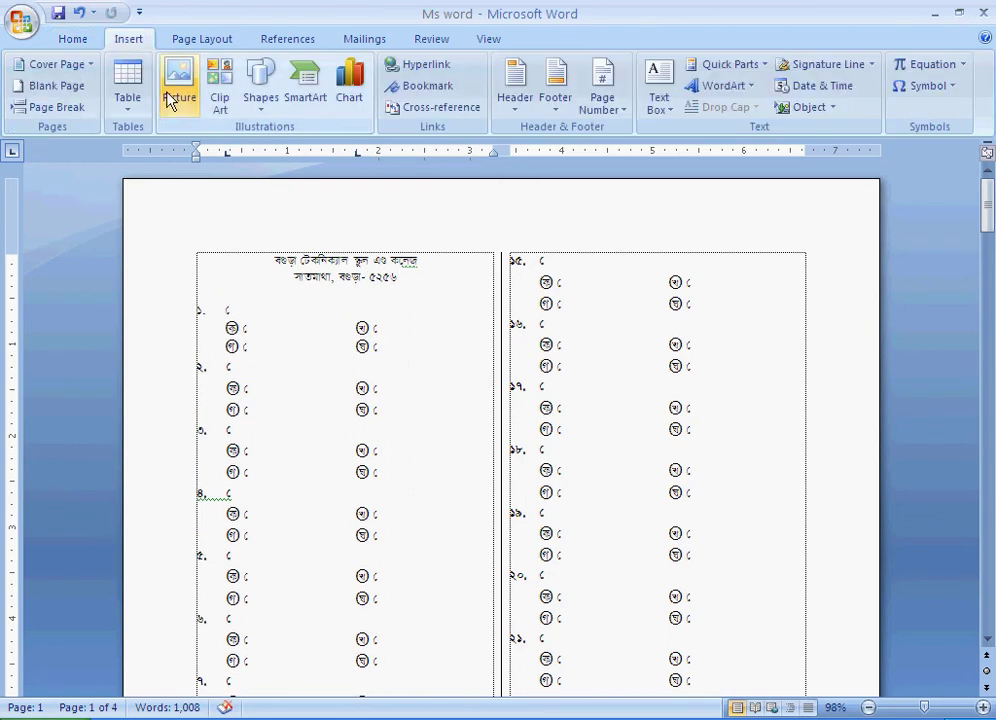
click(127, 90)
click(137, 150)
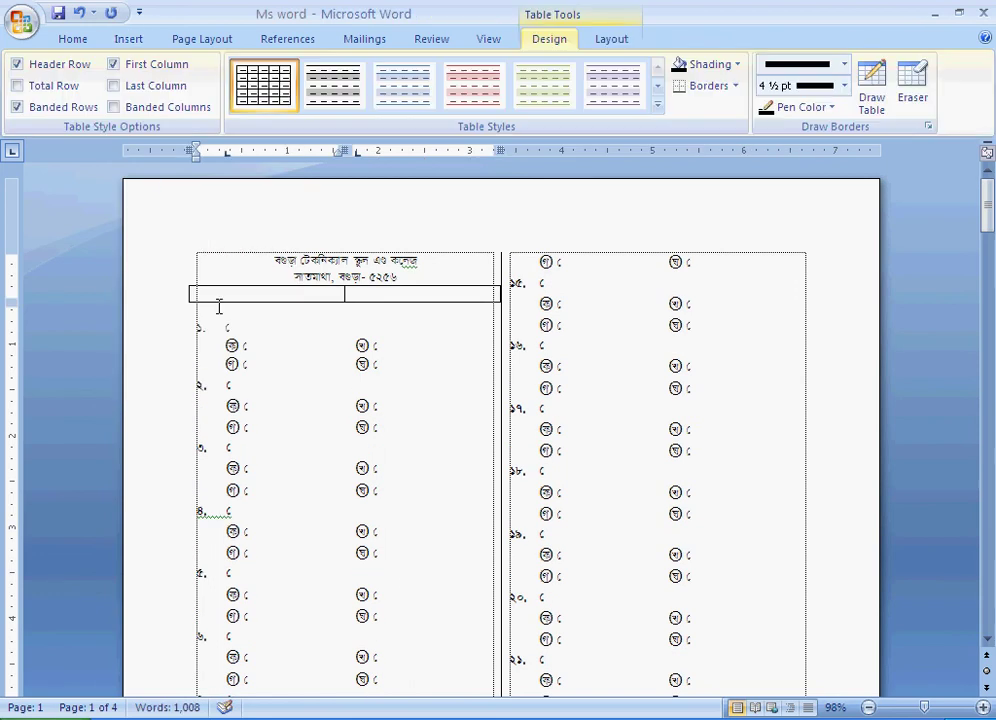
text(সময়)
text(ঃ)
text( ৪০ মিনিট)
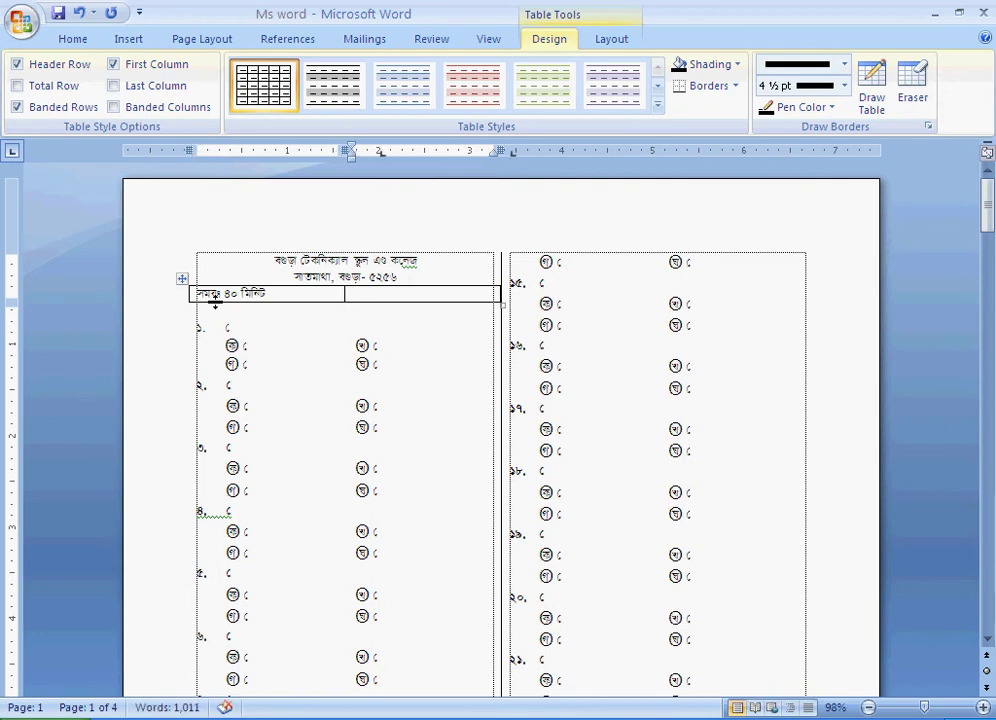
key(Tab)
text(পূর্ণমান)
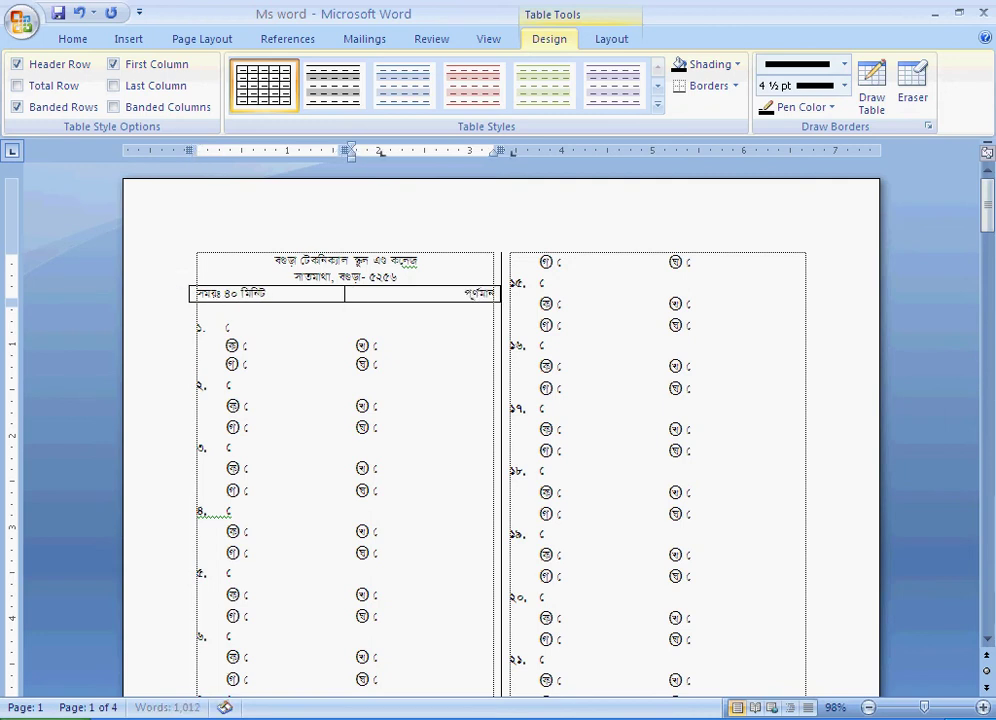
text(ঃ ৭৫)
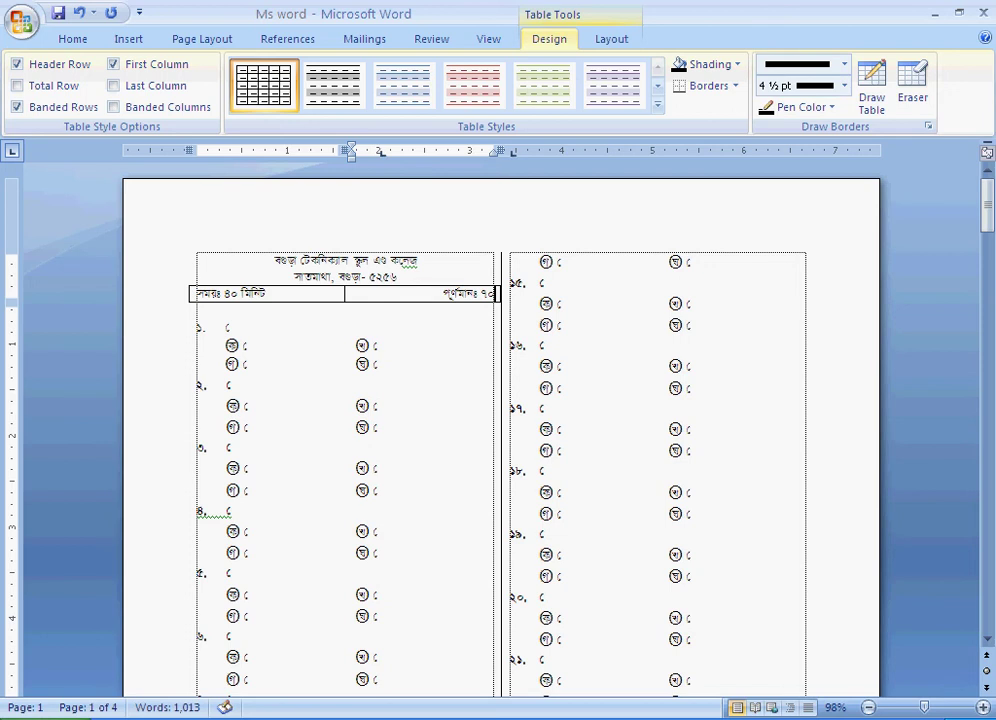
mouse_move(322, 277)
mouse_down()
mouse_move(280, 263)
mouse_move(400, 296)
mouse_up()
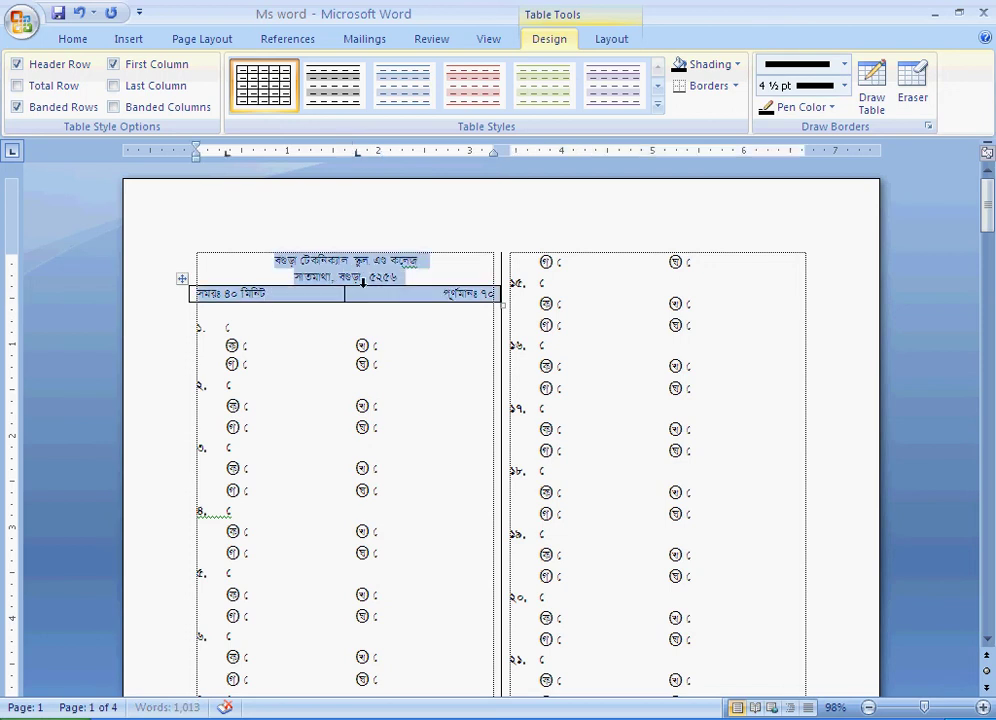
Make the heading and time/marks row a single-column section
click(74, 38)
click(130, 40)
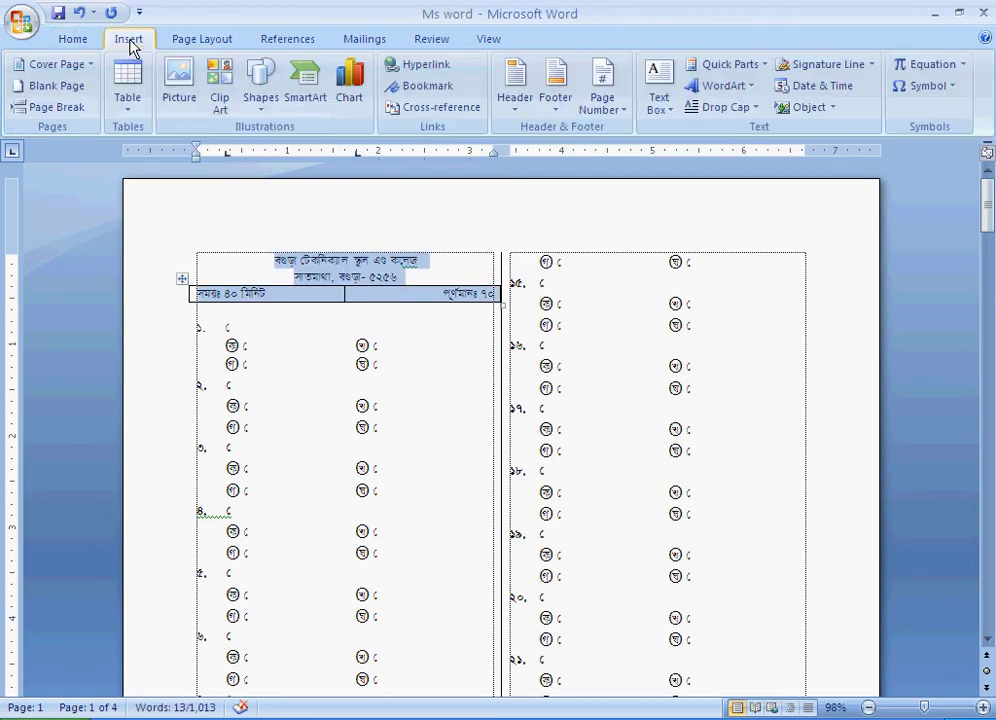
click(202, 39)
click(175, 107)
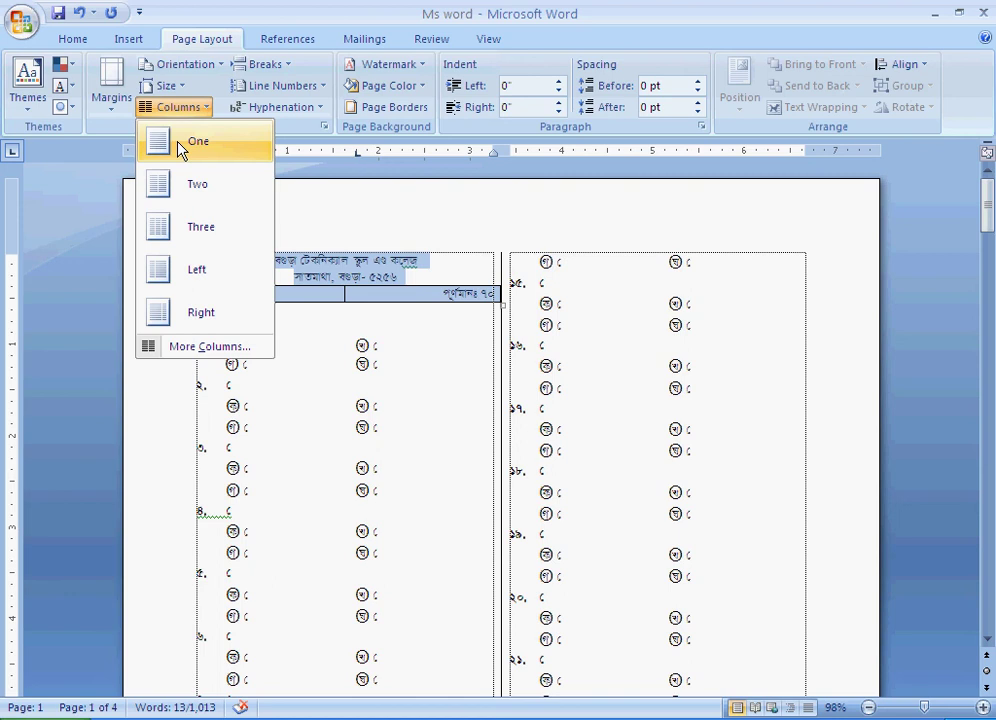
click(181, 148)
click(452, 293)
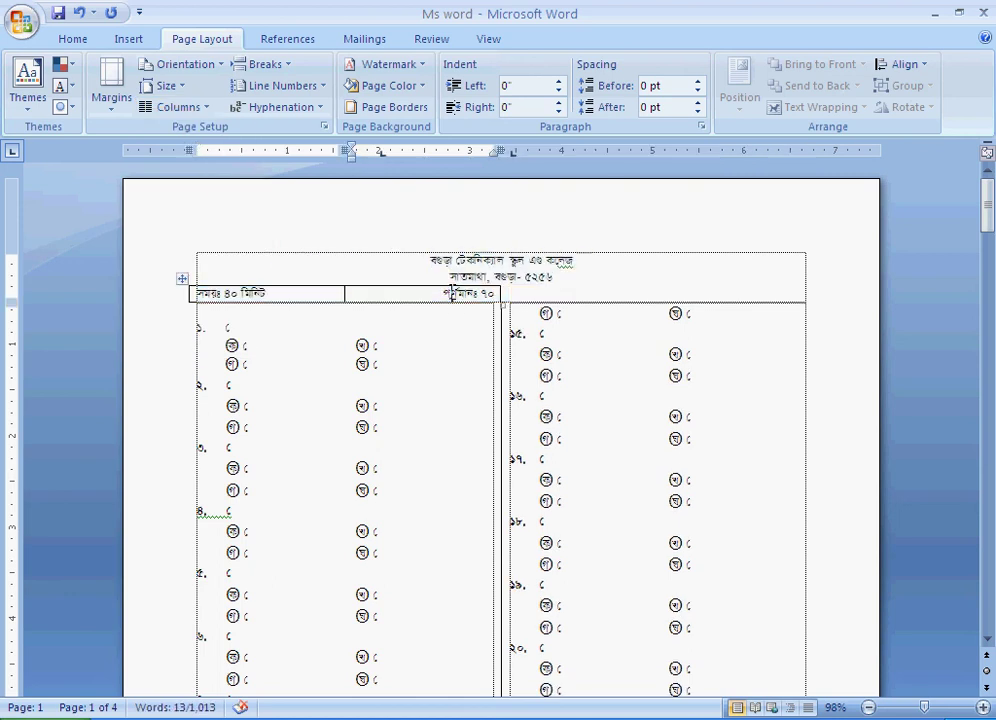
Stretch the time/marks table to the right margin and remove its borders
mouse_move(502, 302)
mouse_down()
mouse_move(801, 318)
mouse_move(805, 291)
mouse_up()
drag(293, 295, 497, 305)
click(60, 39)
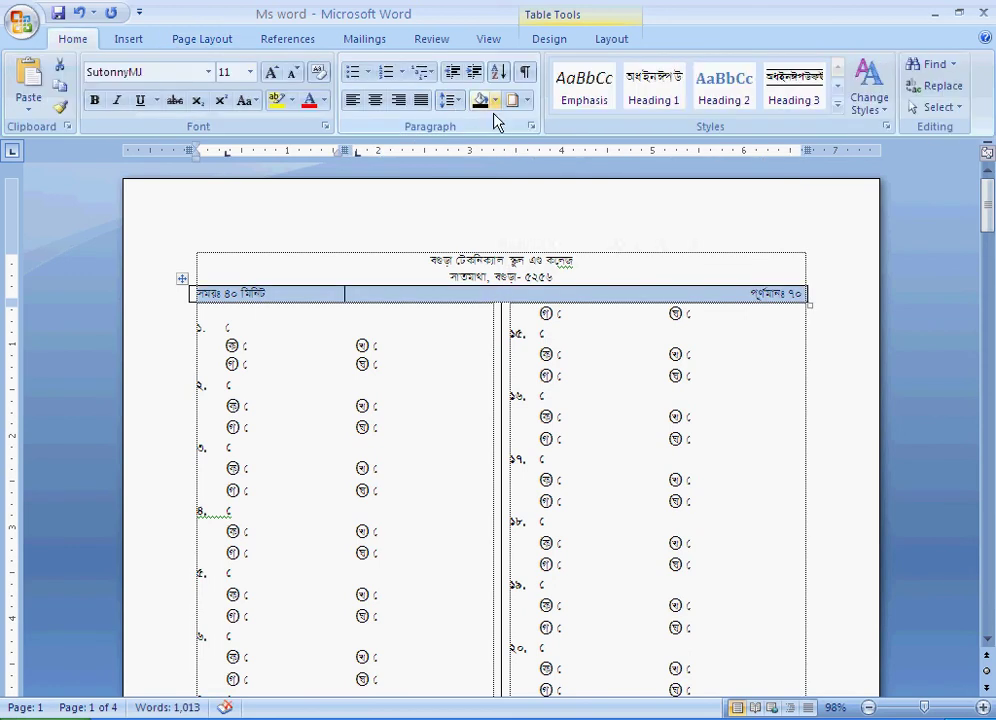
click(527, 100)
Clear the row's borders and enlarge the school name title to 25 pt
click(556, 211)
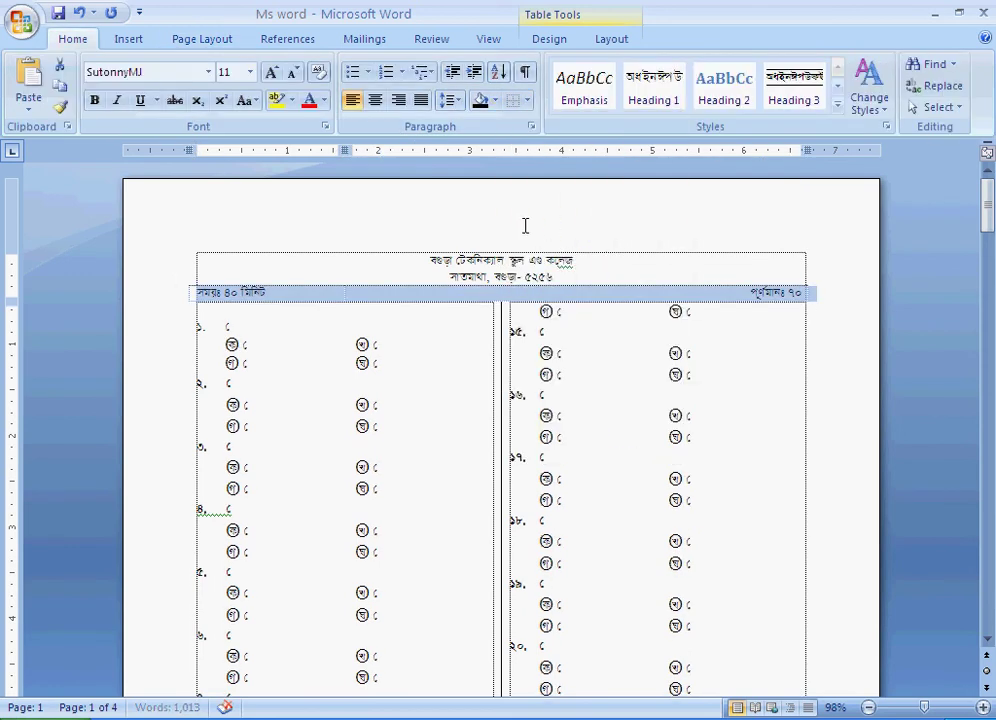
click(421, 260)
drag(421, 260, 596, 260)
key(ctrl+shift+period)
key(ctrl+shift+period)
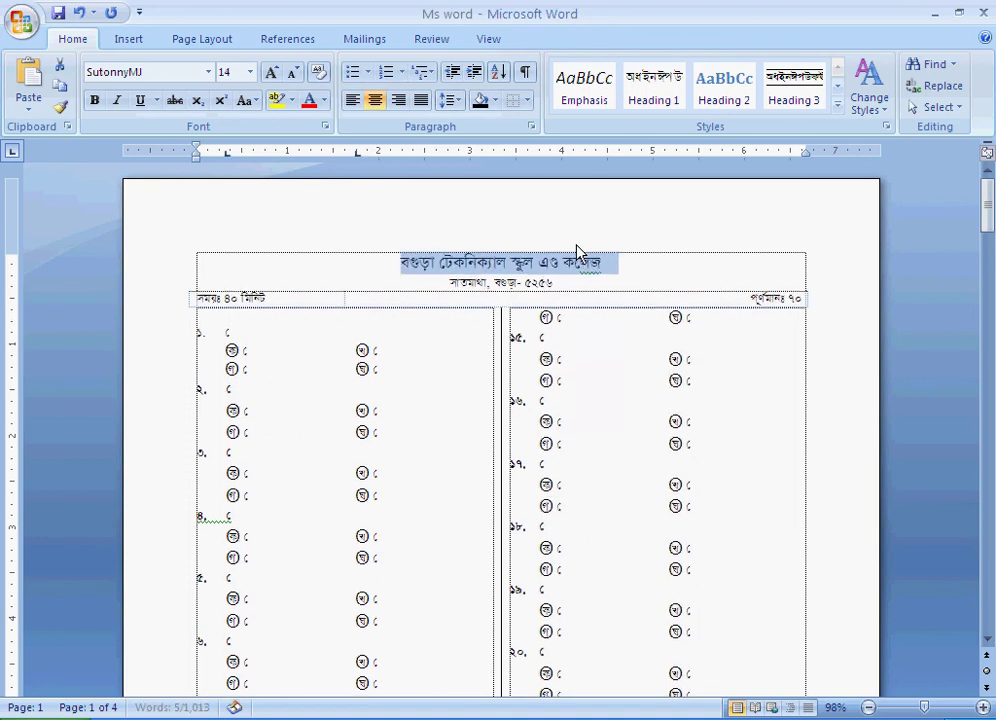
key(ctrl+shift+period)
key(ctrl+shift+period)
key(ctrl+shift+period)
key(ctrl+shift+period)
key(ctrl+shift+period)
key(Left)
key(Down)
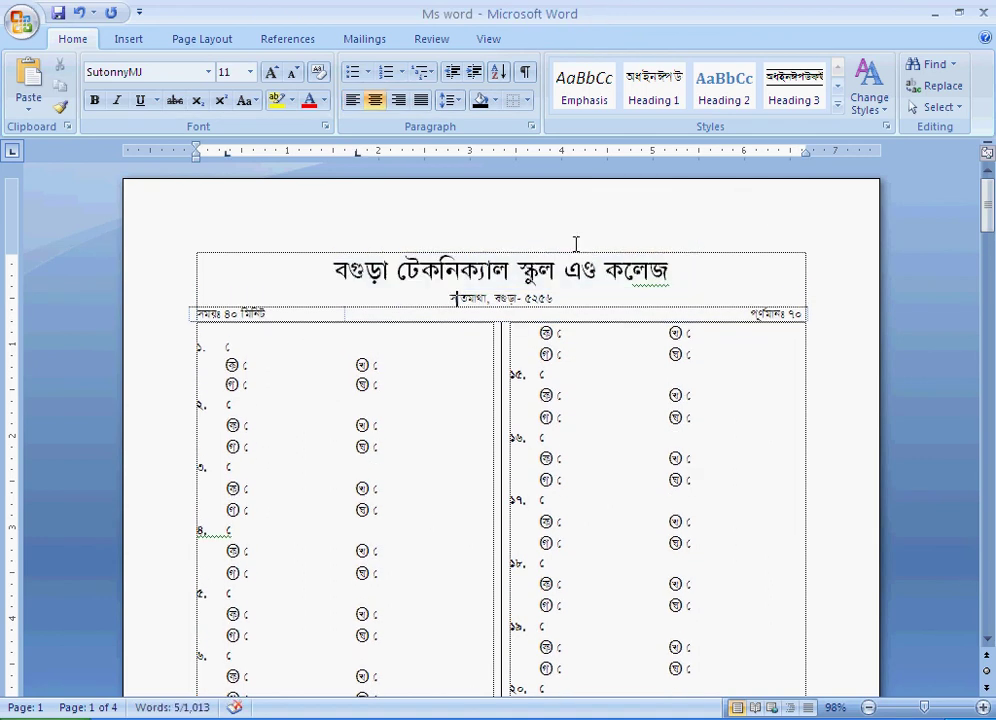
key(shift+End)
key(ctrl+shift+period)
key(ctrl+shift+period)
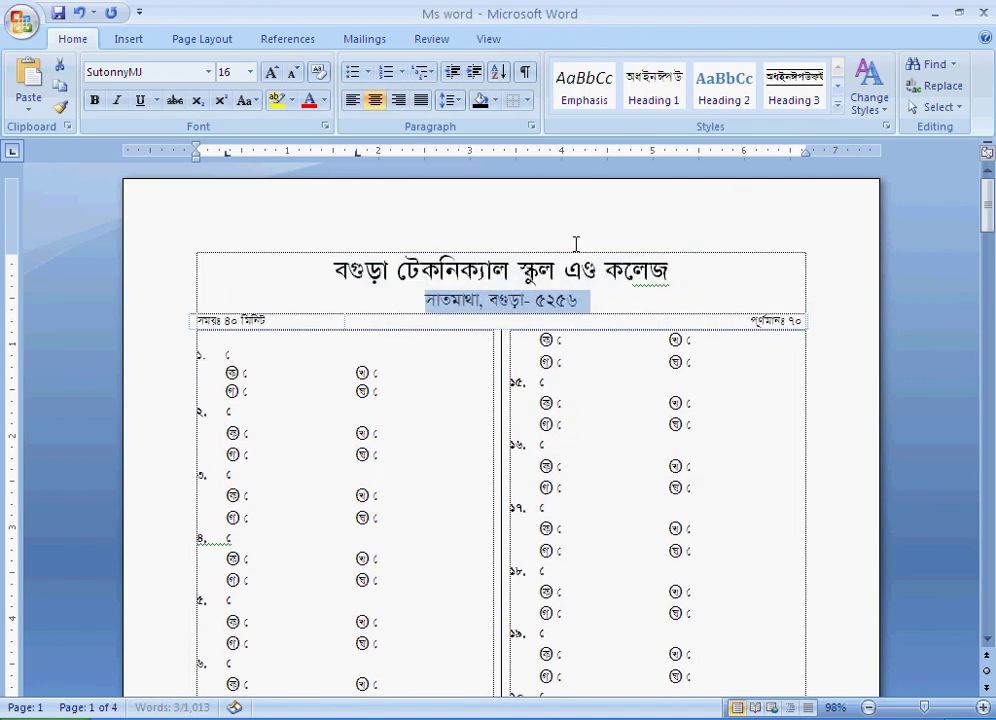
Add the exam line 'প্রথম সাময়িক পরীক্ষা- ২০২০' on a new line below the title
key(Left)
key(Return)
key(Up)
text(প্রথম স)
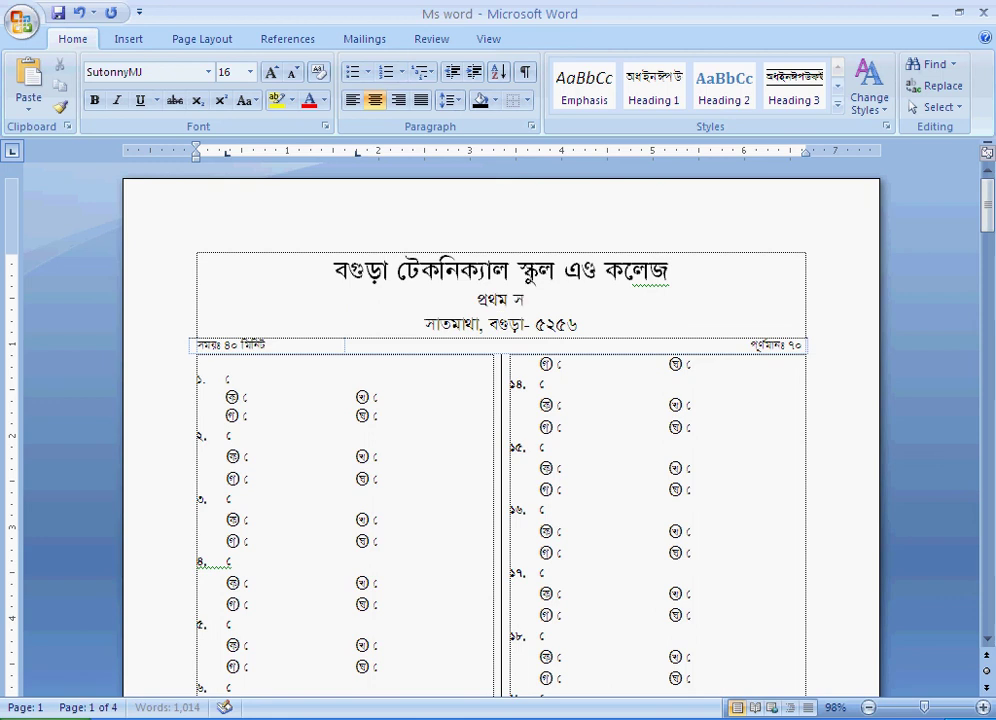
text(াময়িক পরীক্ষা)
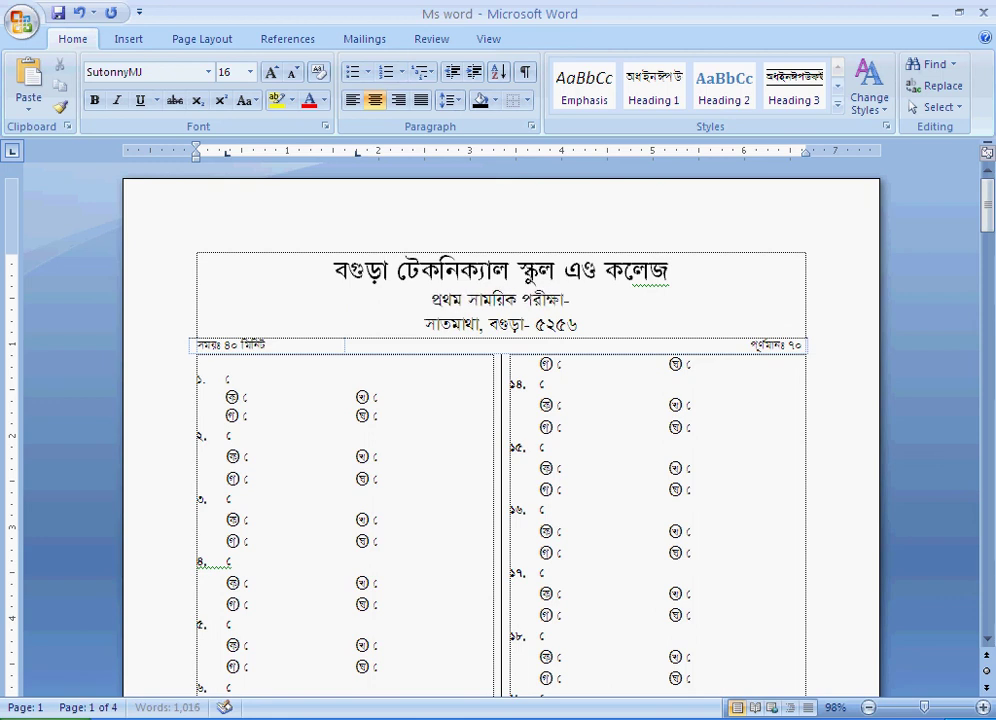
text(- ২০২০)
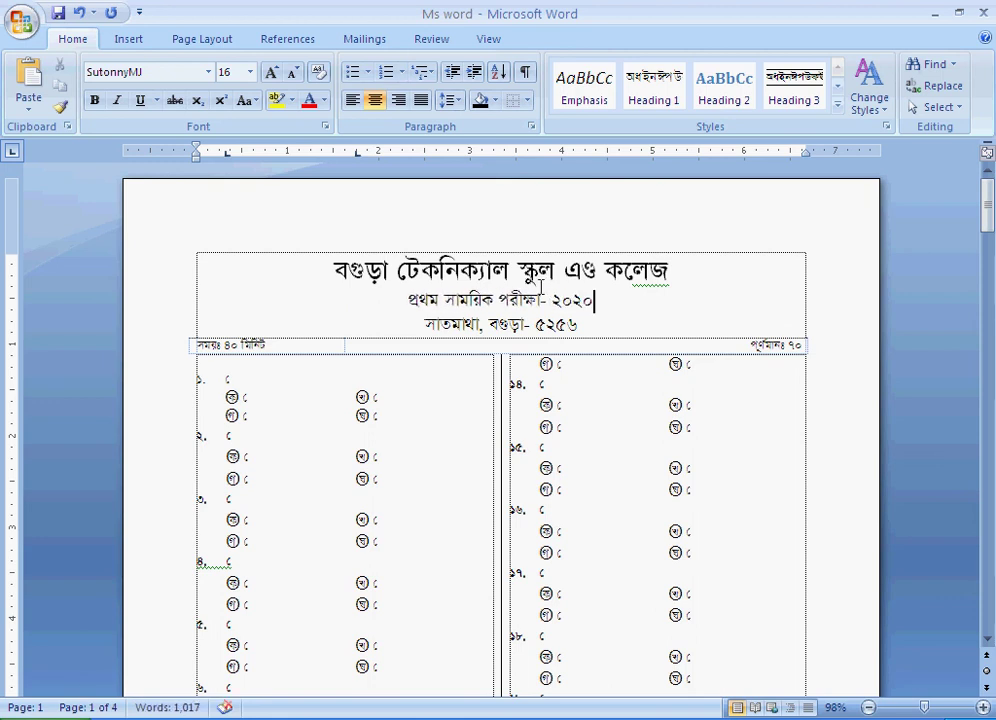
Make the exam line and the school name line bold
triple_click(393, 307)
key(ctrl+b)
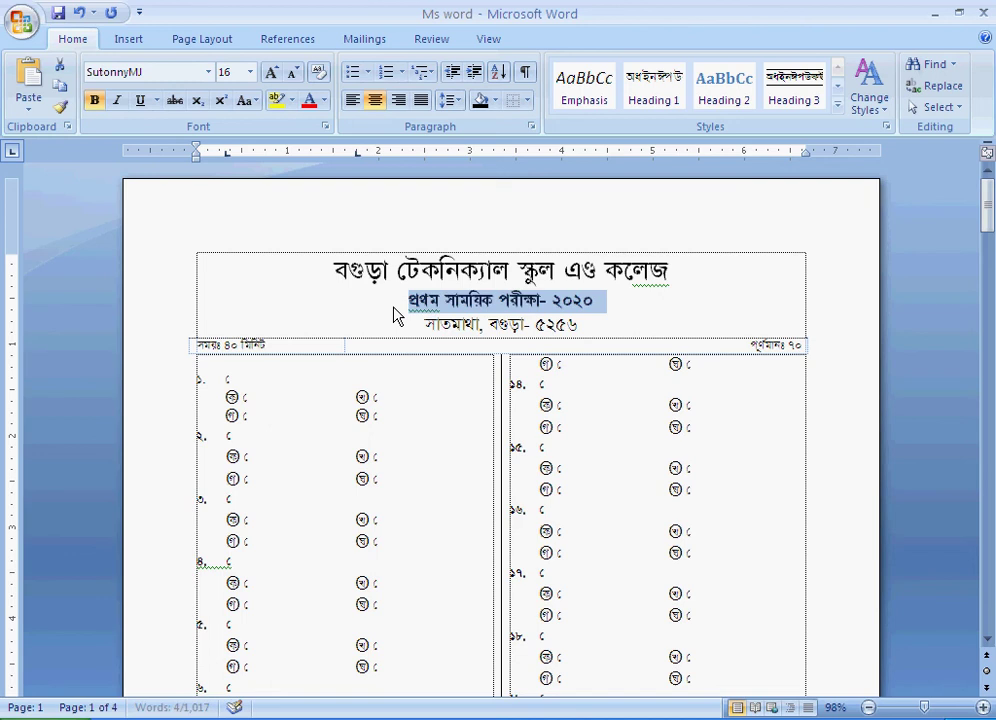
key(ctrl+Home)
key(shift+End)
key(ctrl+b)
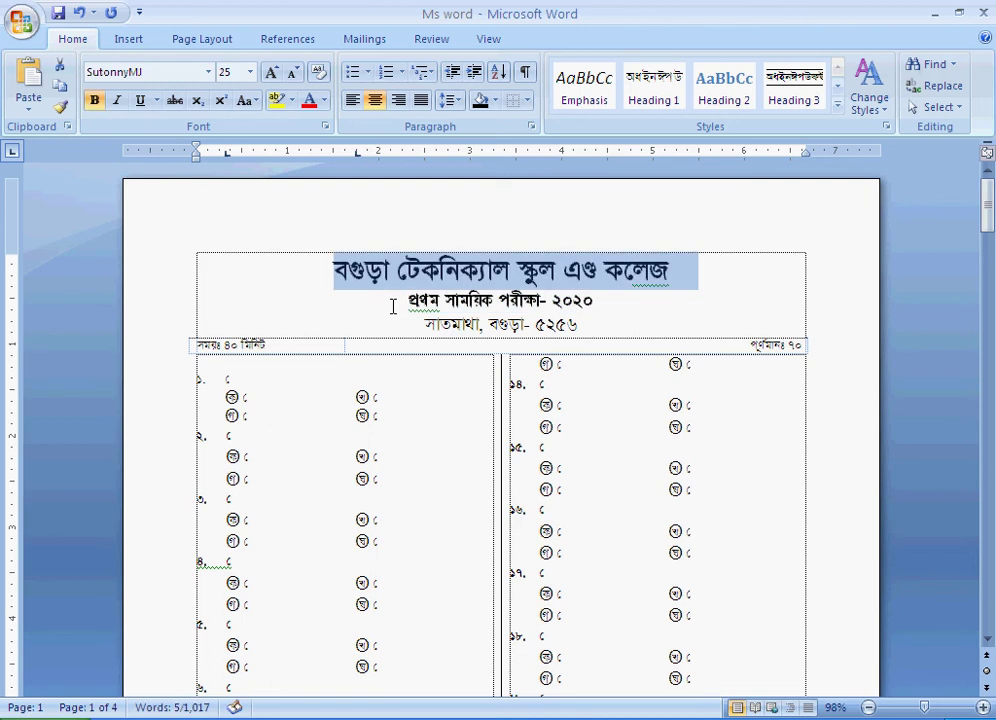
click(358, 291)
click(128, 39)
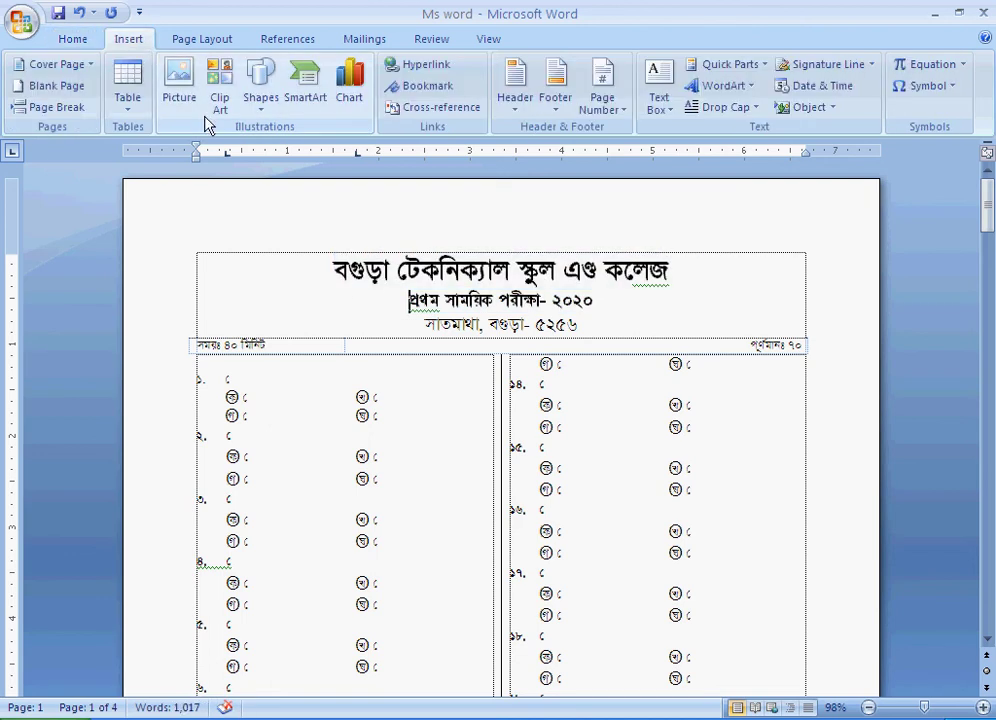
Draw a small text box at the header's top right
click(261, 85)
click(278, 151)
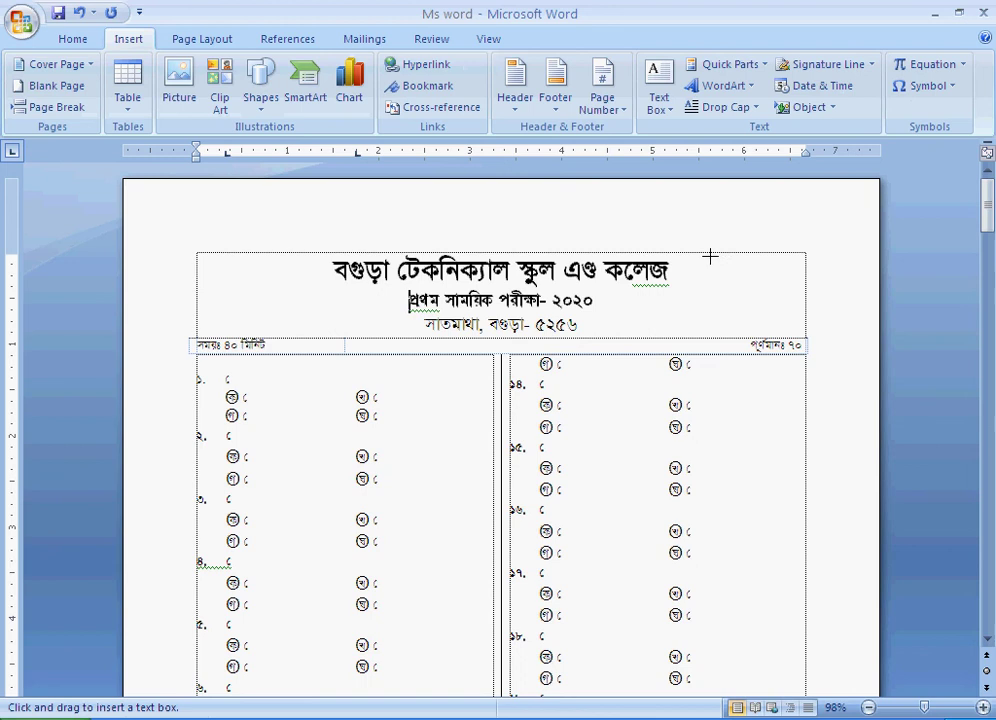
drag(710, 257, 772, 295)
drag(797, 297, 800, 299)
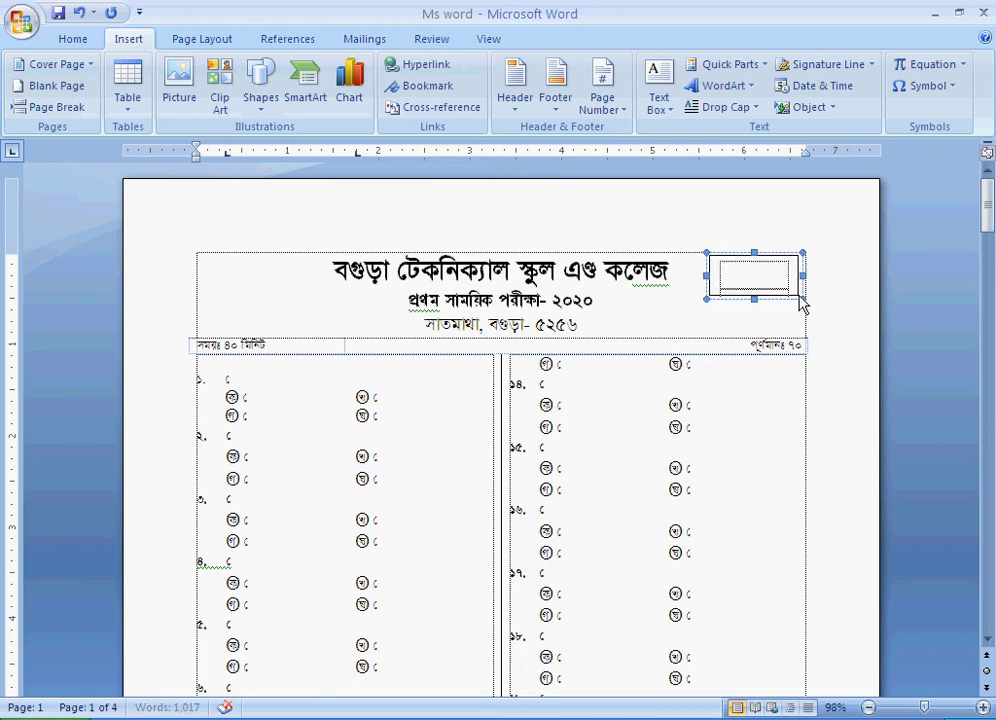
Enter 'বিষয় কোর্ড: ২০১' in the box at size 11, widened to one line and centred
click(76, 42)
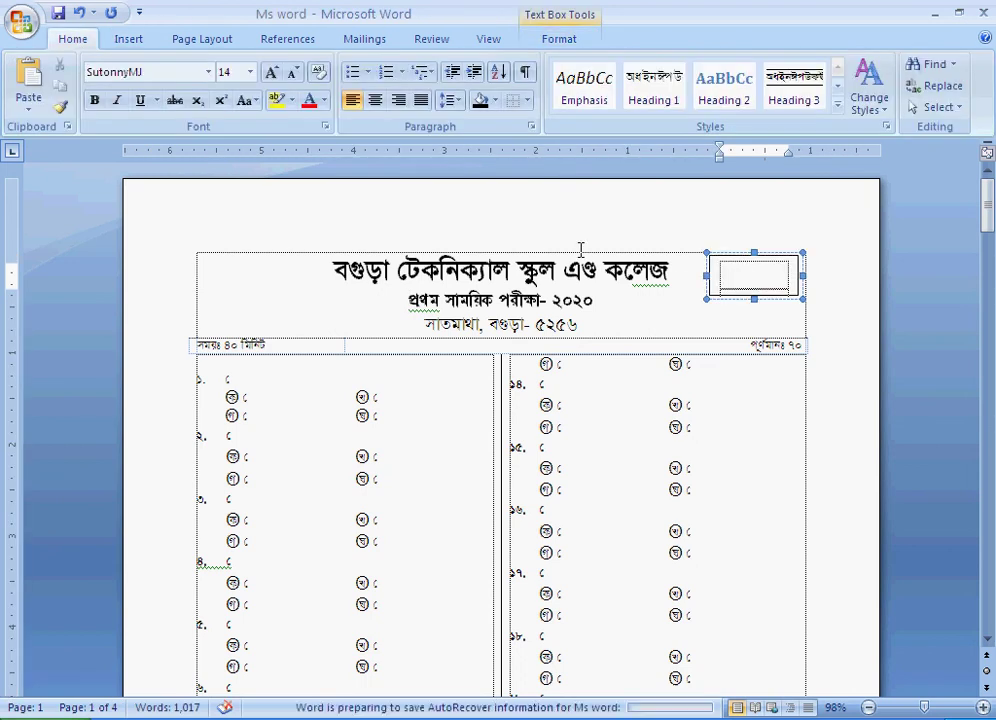
text(বিষয় কোড)
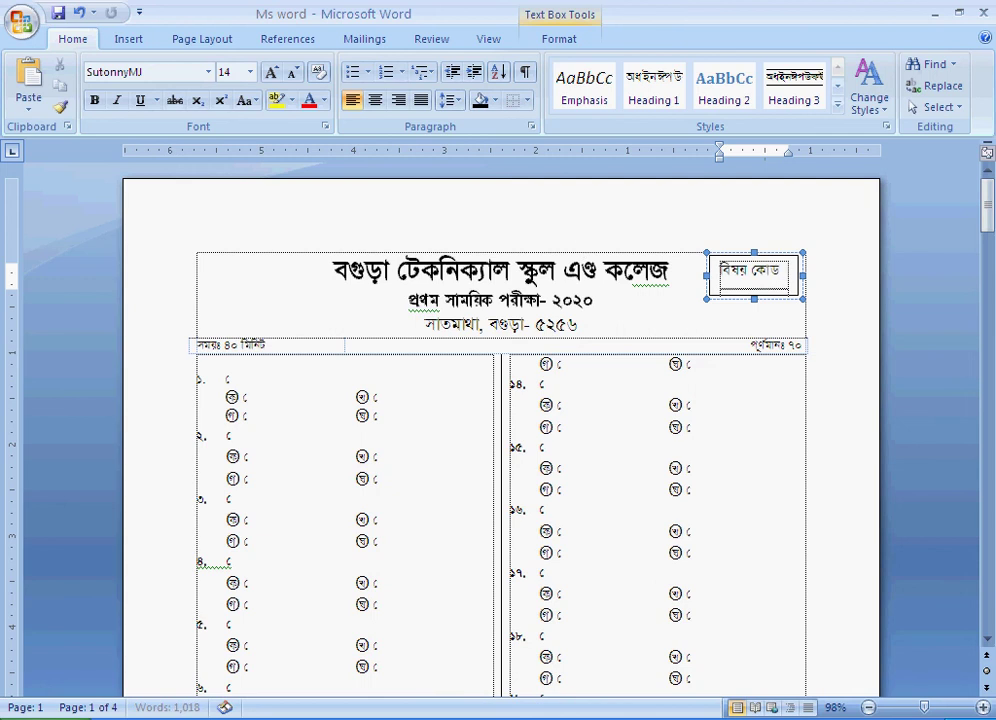
key(ctrl+a)
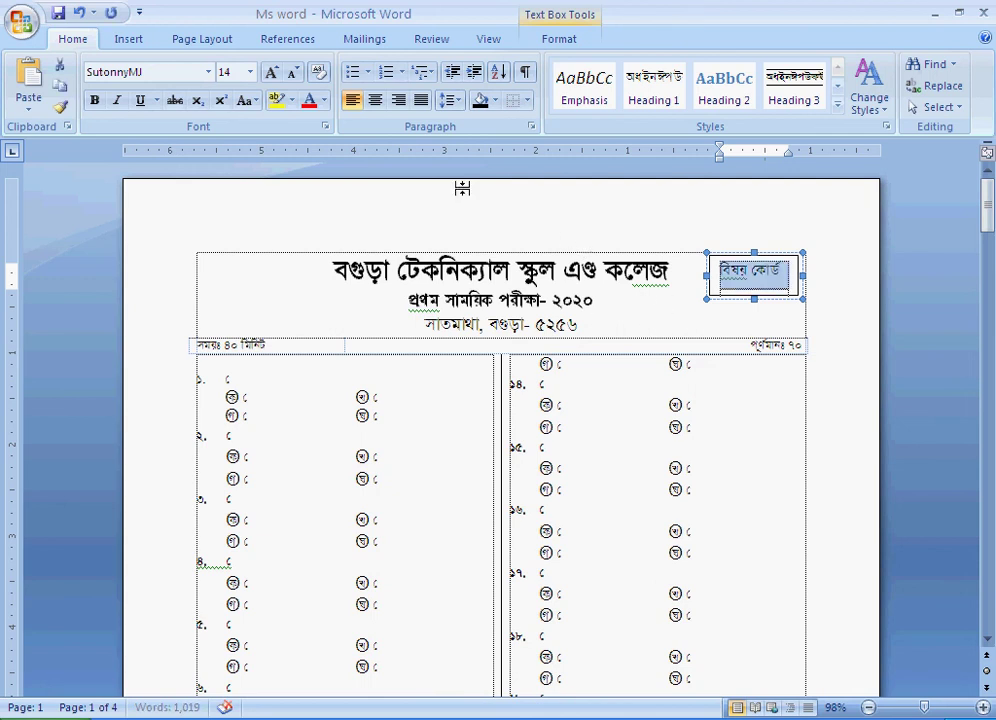
click(209, 72)
click(228, 72)
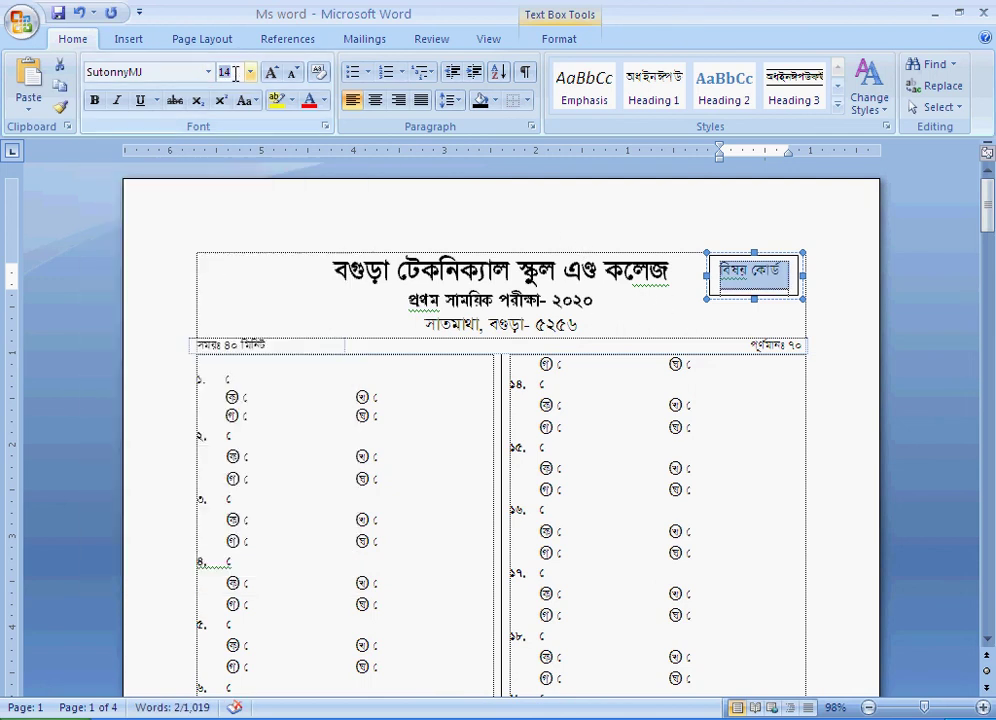
text(11)
key(Return)
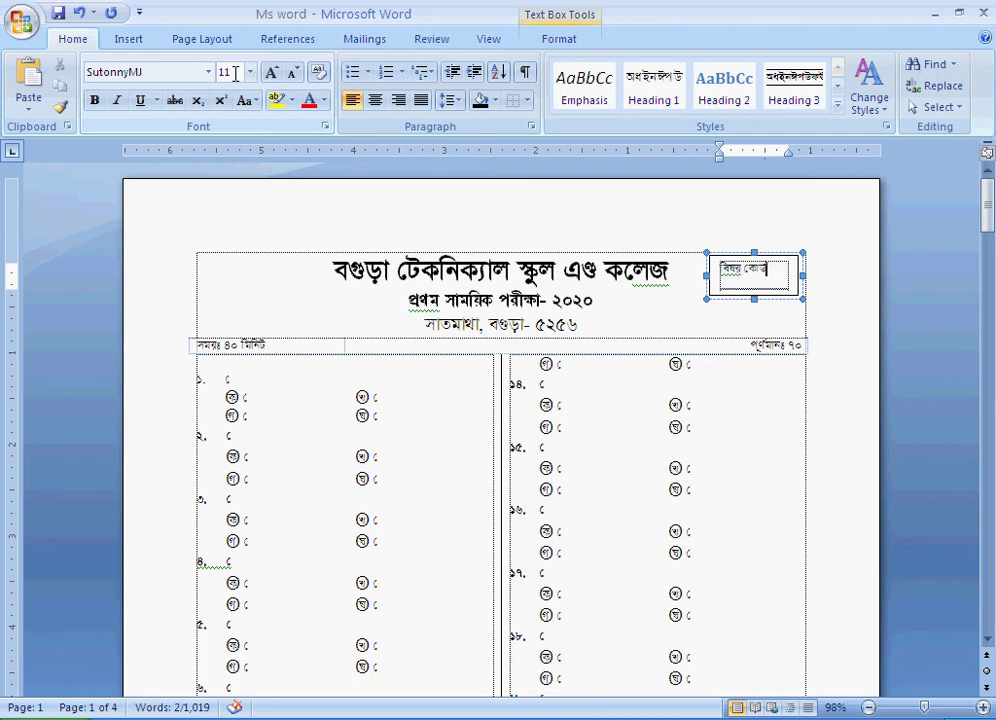
text(101)
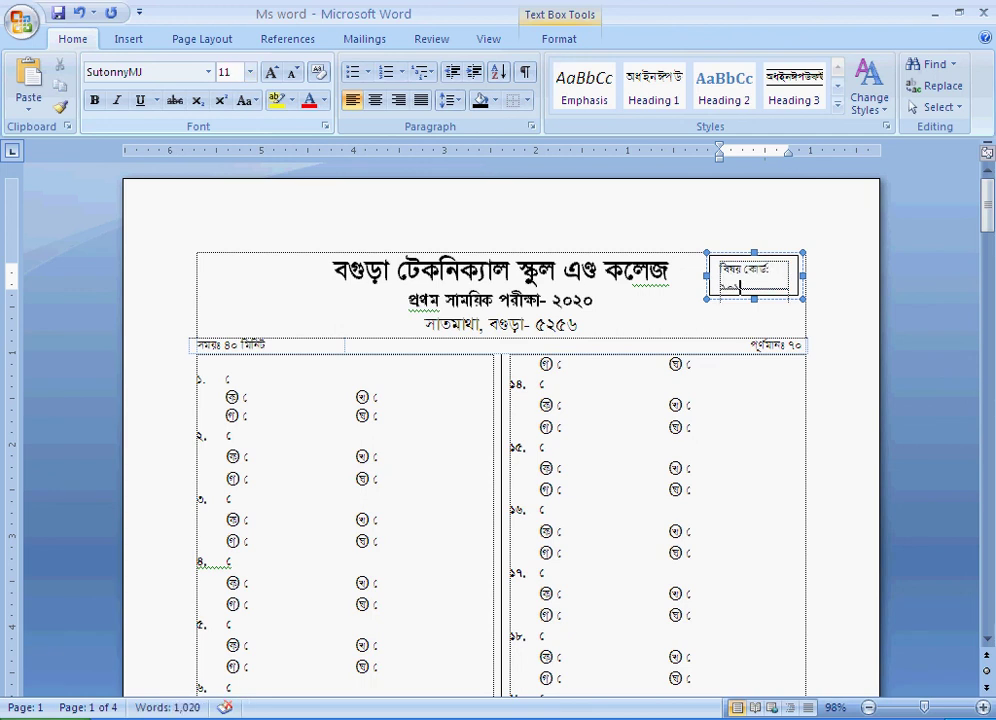
key(ctrl+a)
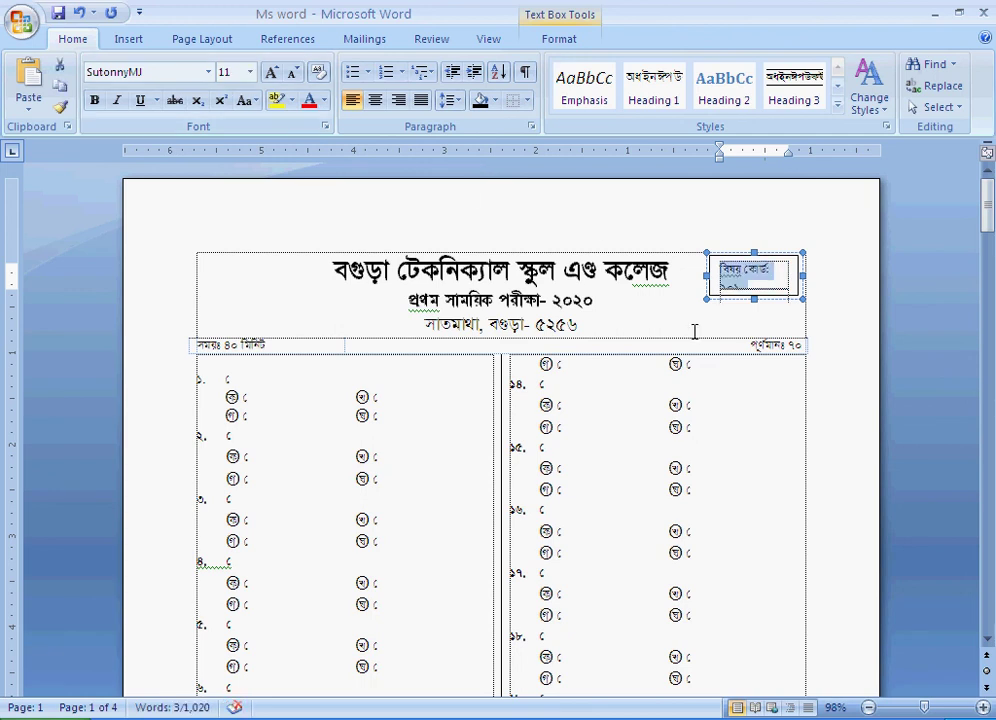
drag(706, 274, 696, 274)
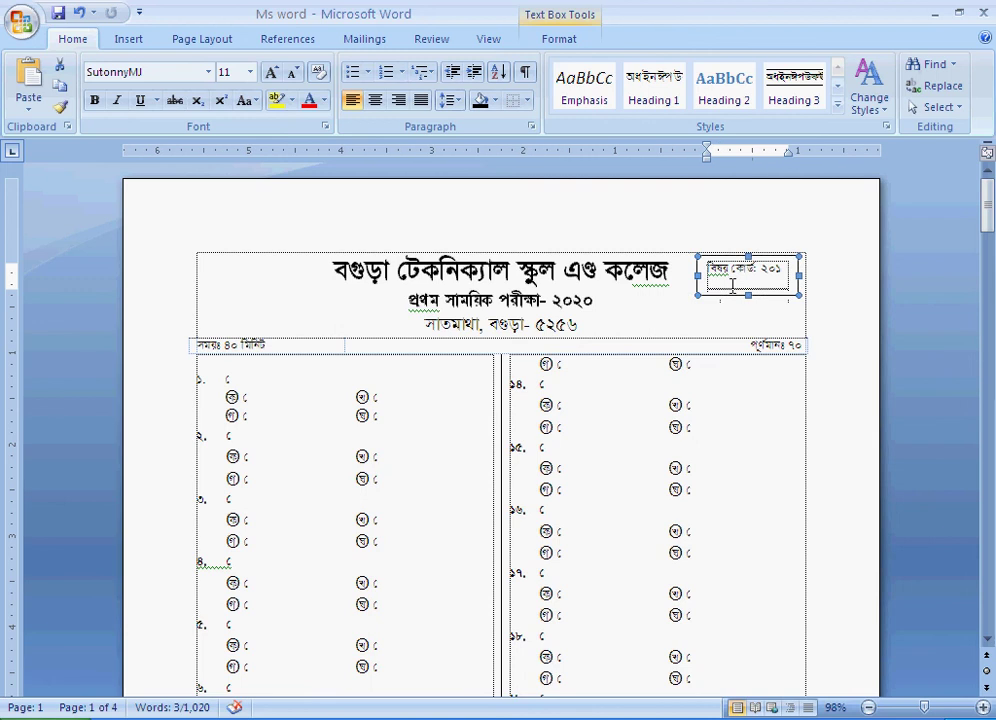
key(ctrl+e)
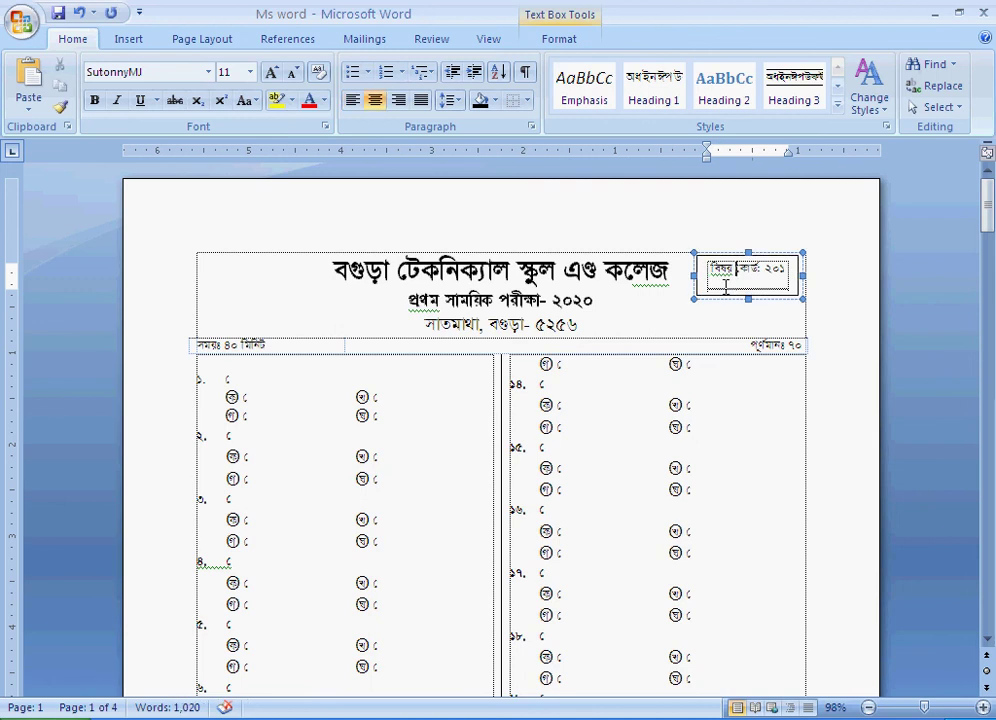
Set the box text to spacing after 0 and line spacing 1, then print-preview the page
key(ctrl+a)
key(alt+h)
key(p)
key(g)
key(Tab)
key(Tab)
key(Tab)
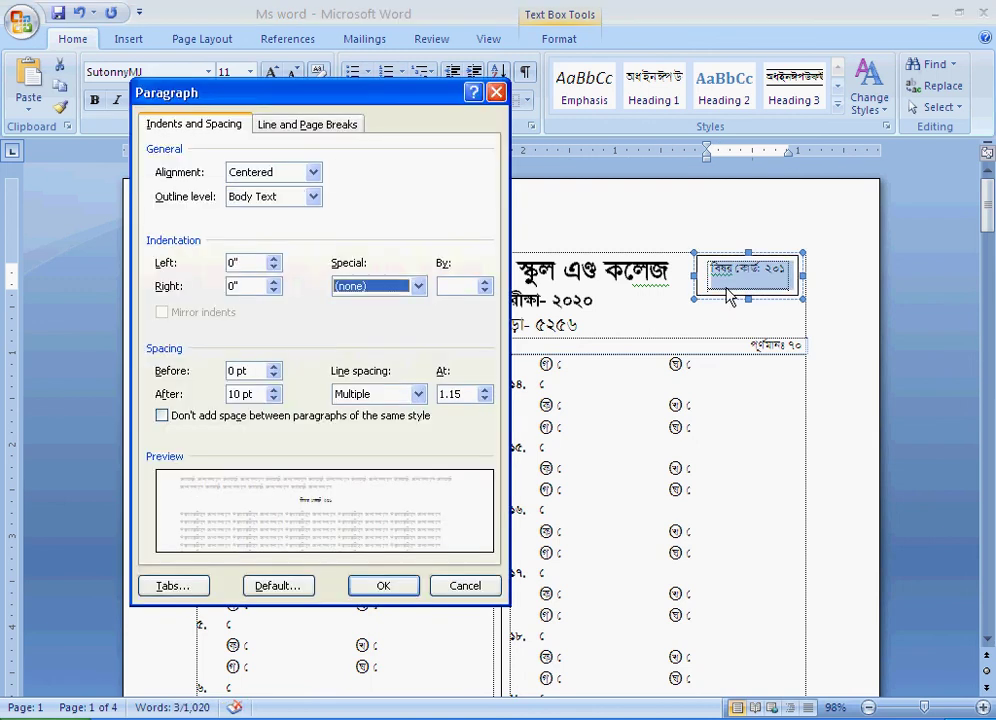
key(Tab)
key(Tab)
text(0)
key(Tab)
key(Tab)
text(1)
key(Return)
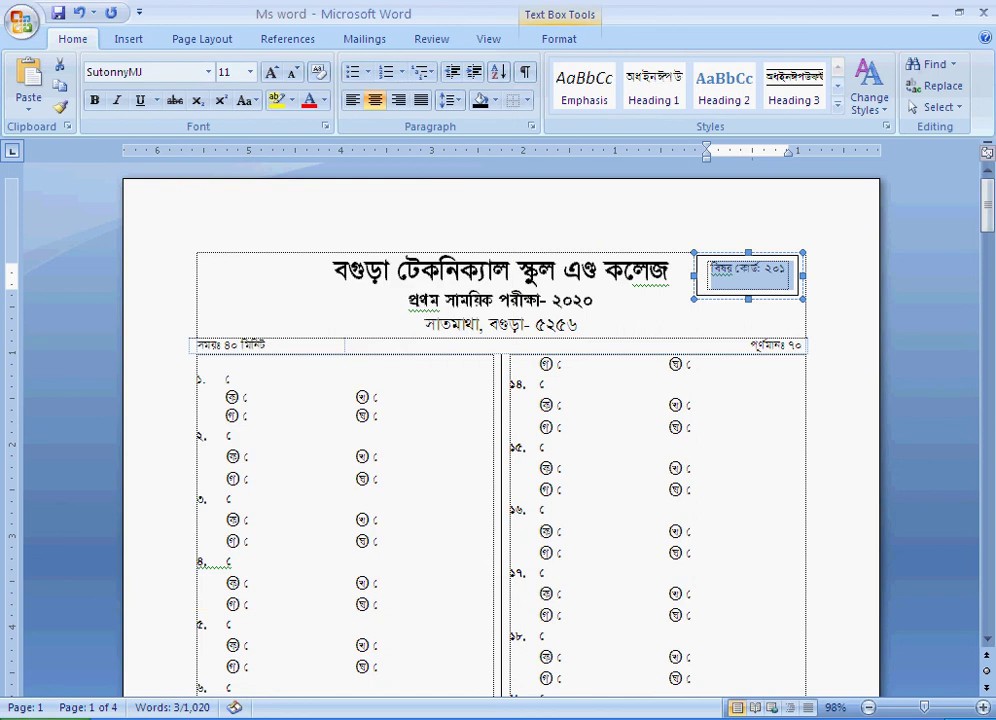
click(748, 280)
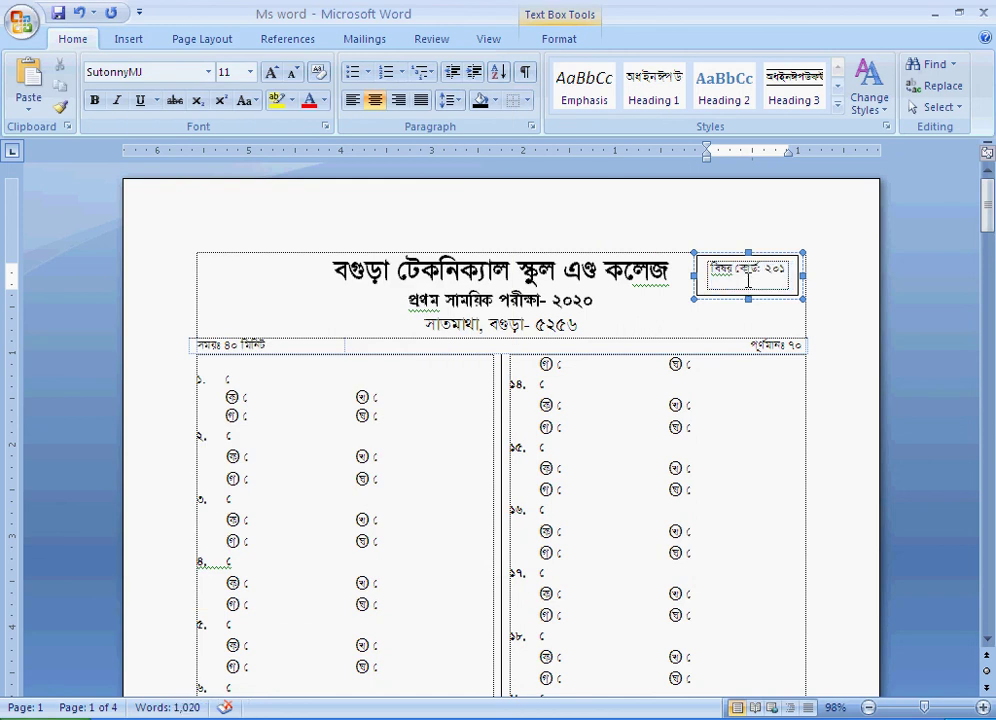
key(ctrl+F2)
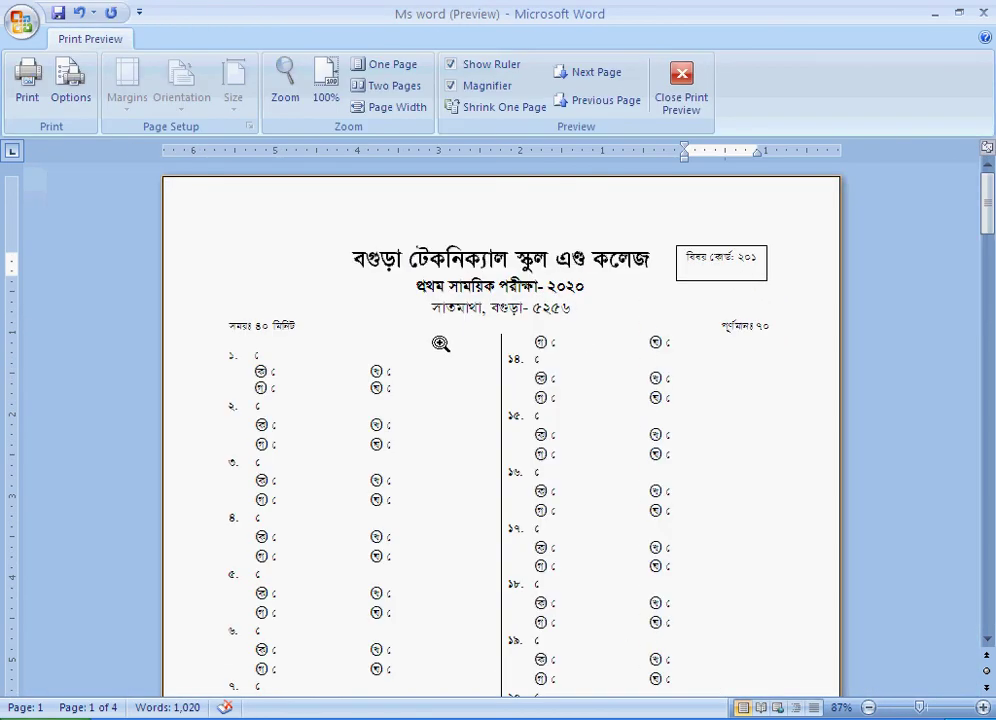
Leave print preview and add a bottom border under the time and full-marks row
key(ctrl+F2)
drag(298, 347, 722, 358)
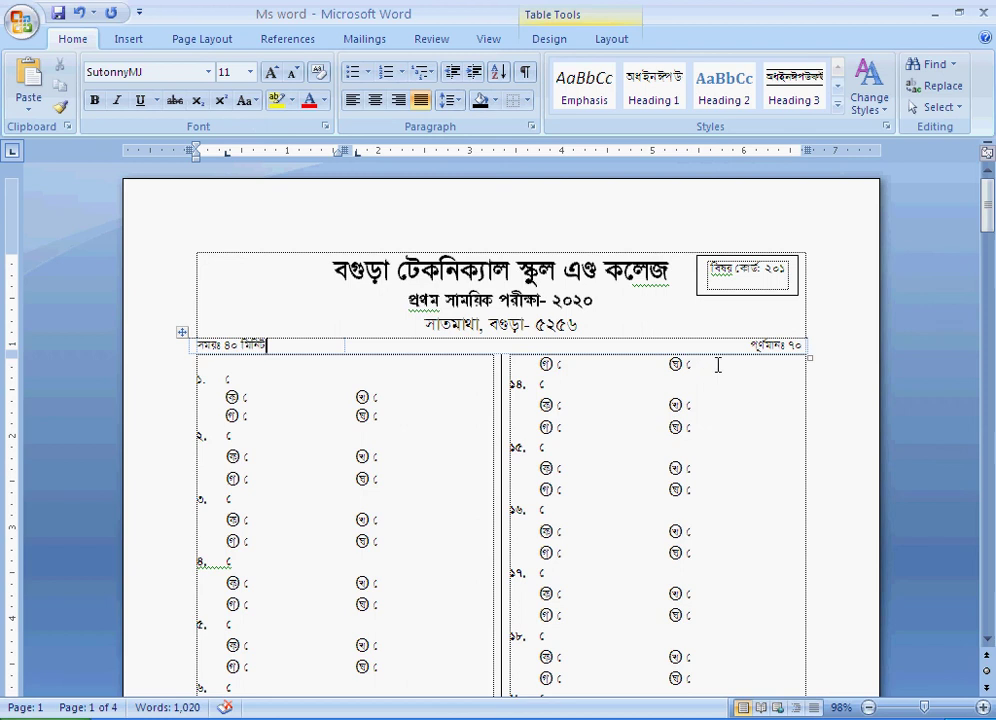
click(526, 101)
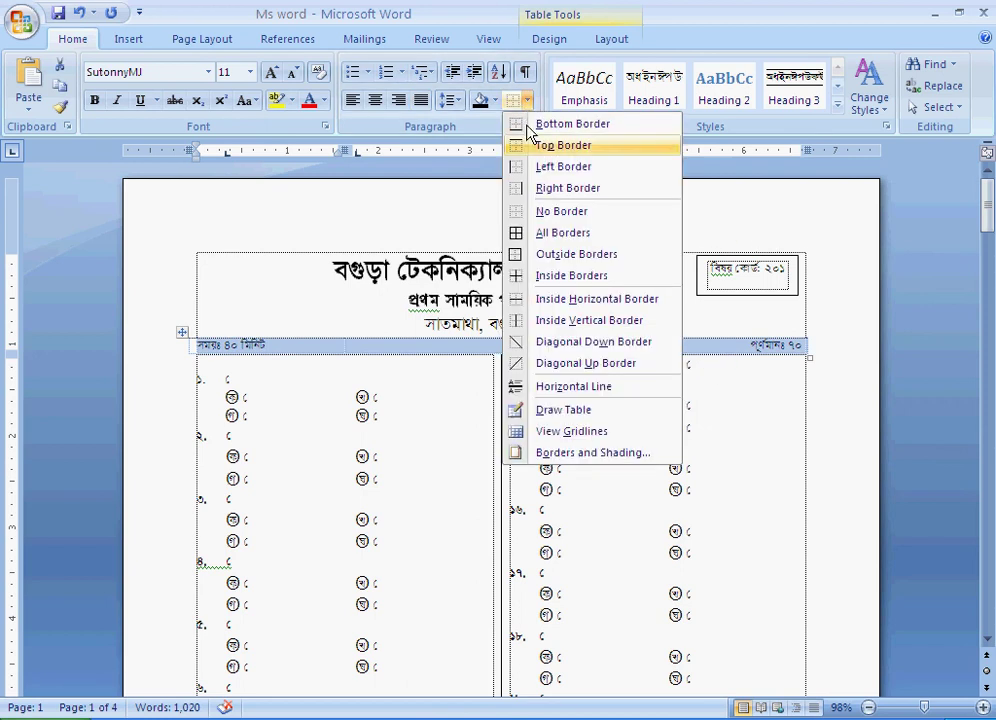
click(560, 123)
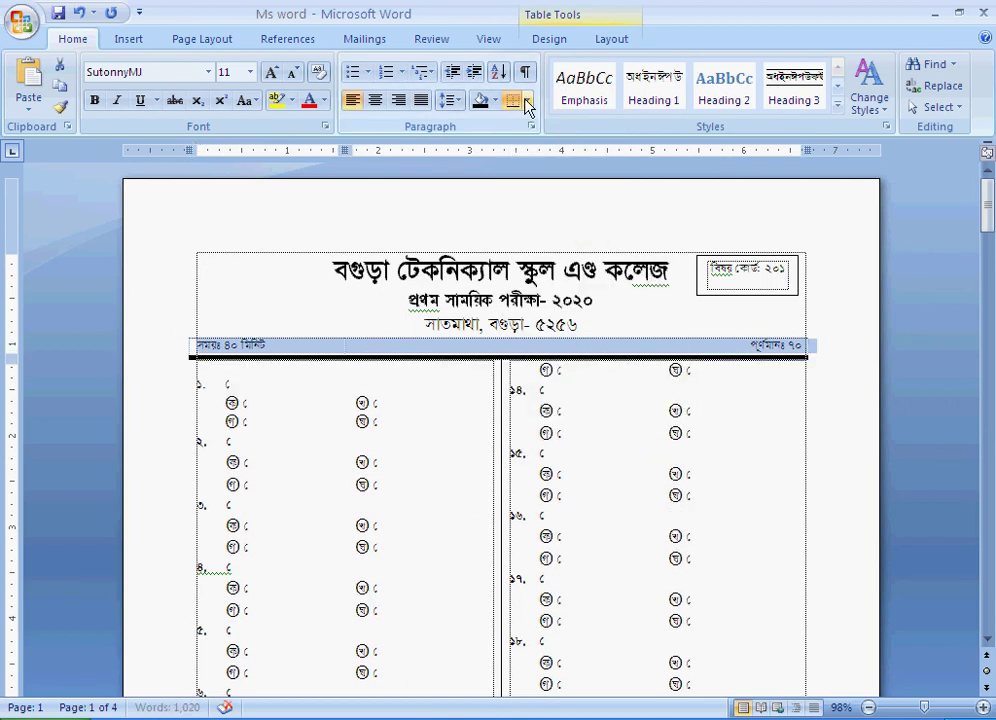
Make the bottom border 1½ pt wide, reapply it, and zoom into page 1's print preview
click(526, 101)
click(592, 452)
click(490, 432)
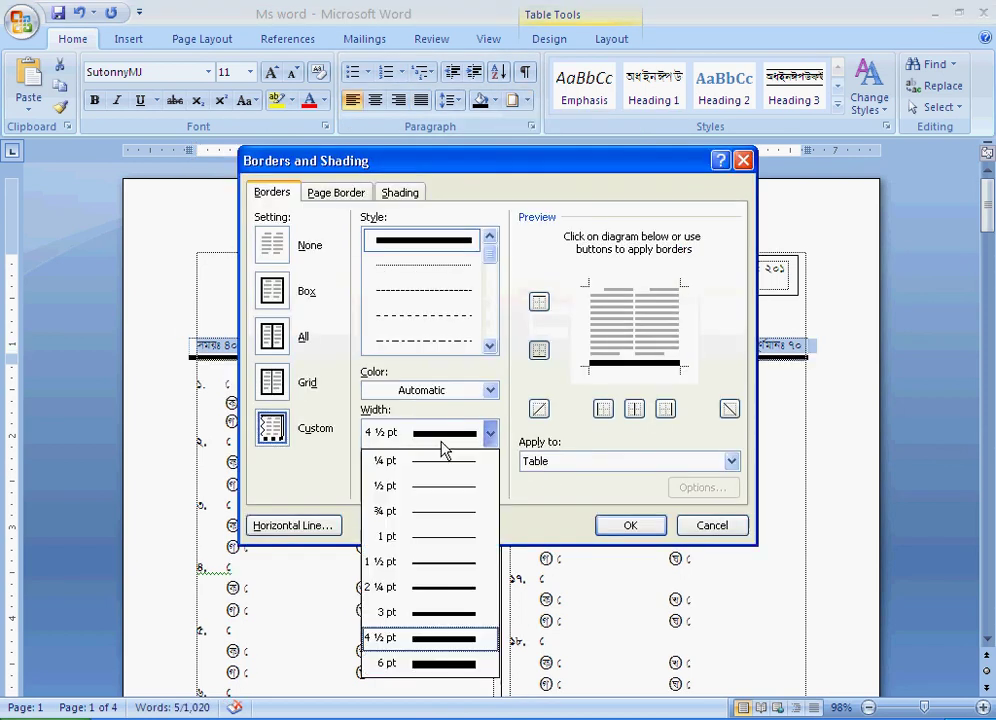
click(440, 562)
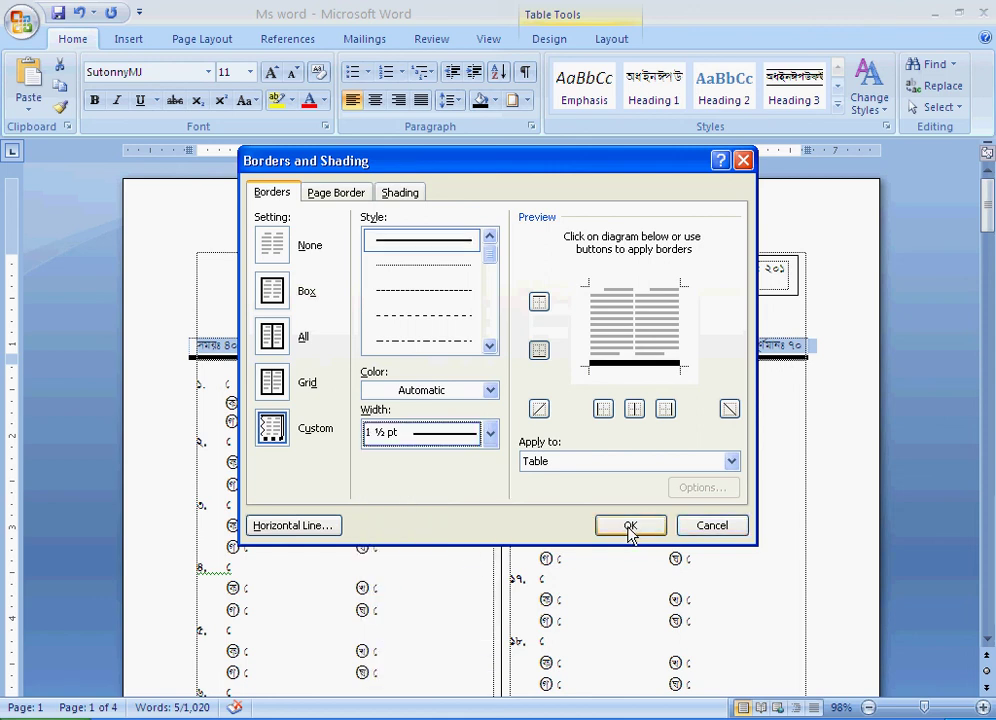
click(630, 527)
click(526, 101)
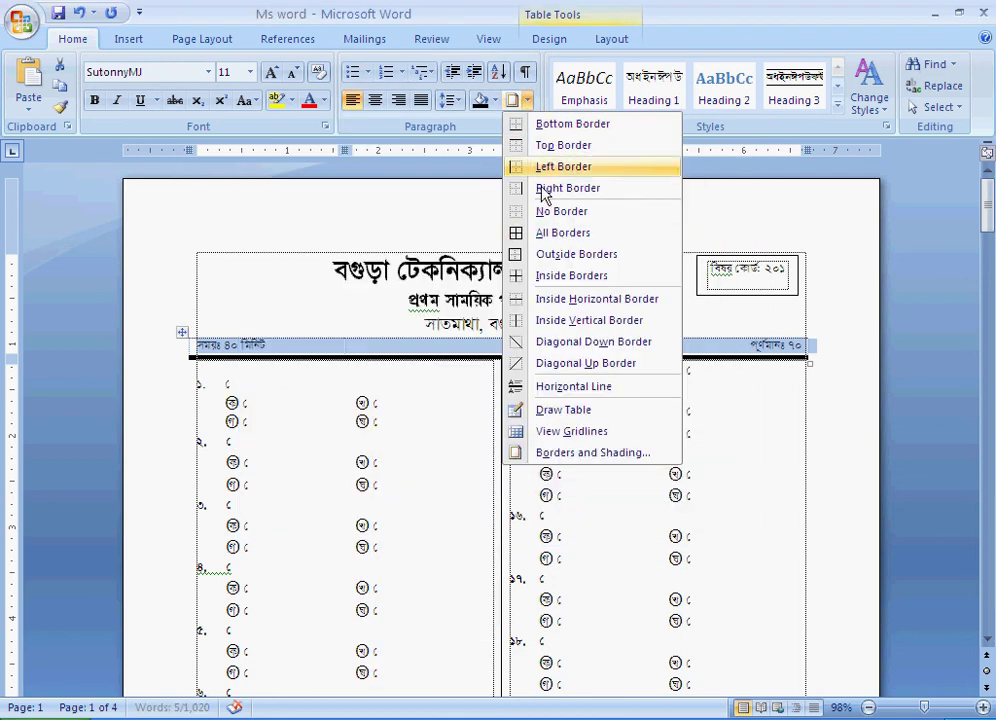
click(555, 130)
key(ctrl+F2)
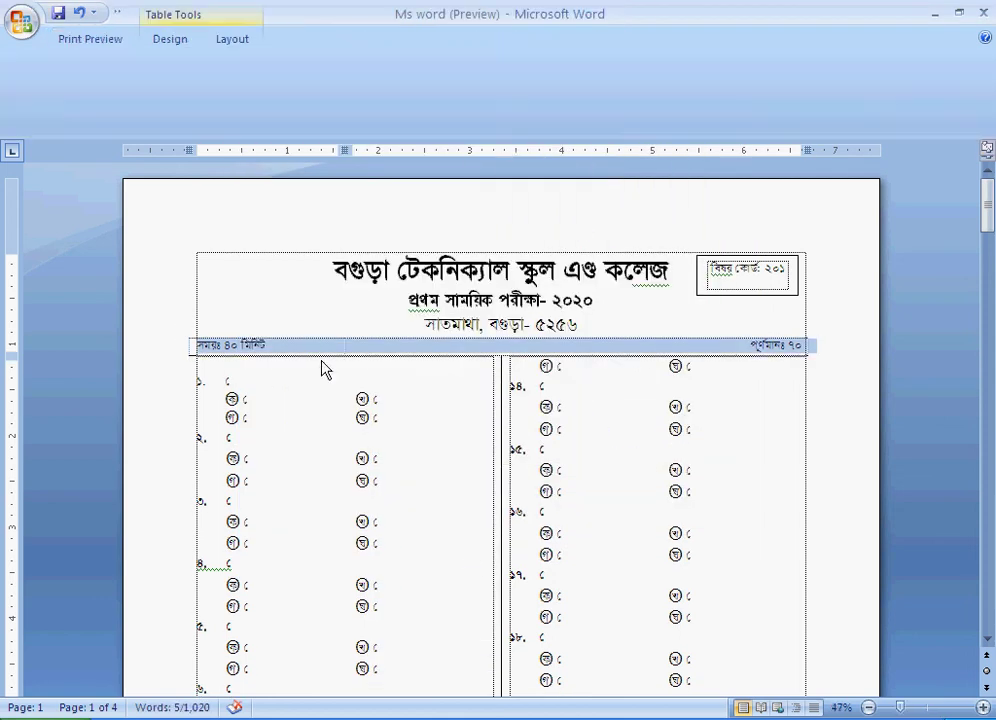
click(322, 360)
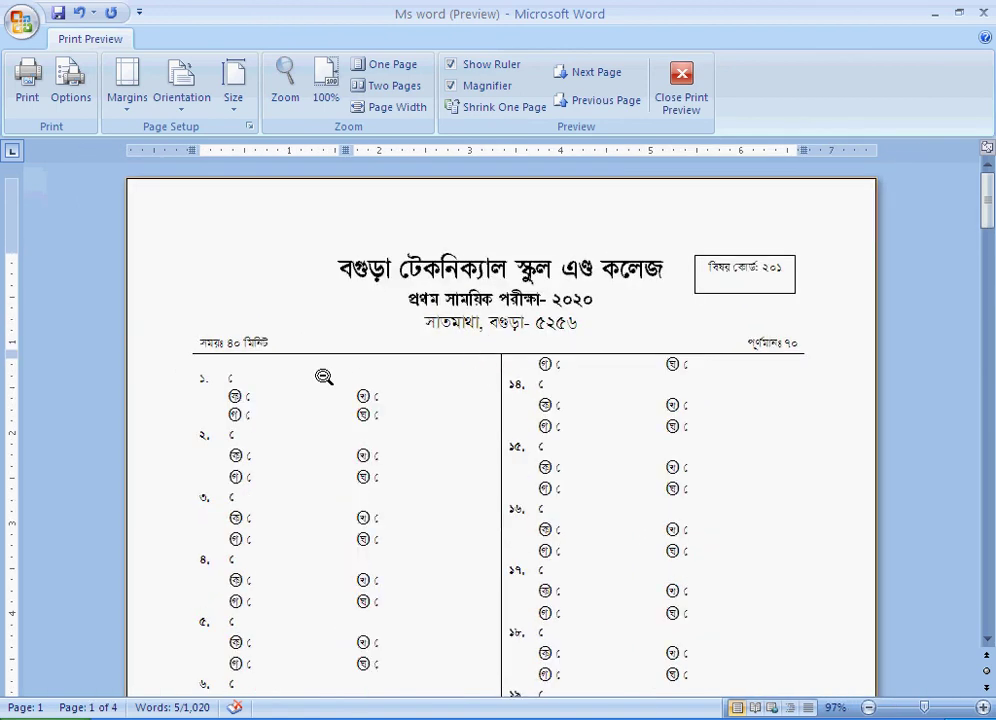
Close print preview, scroll through the paper, and place the cursor at question 1's first option
key(Escape)
scroll(506, 411, down, 5)
scroll(517, 444, down, 5)
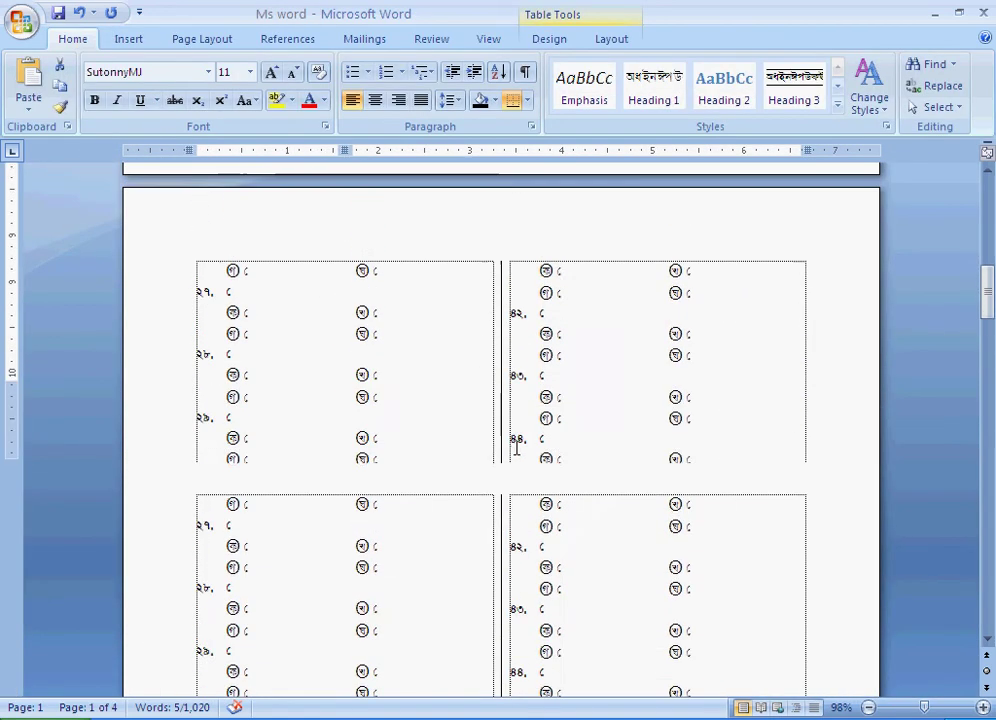
scroll(580, 470, down, 2)
scroll(580, 472, down, 5)
scroll(572, 465, down, 5)
scroll(562, 461, down, 5)
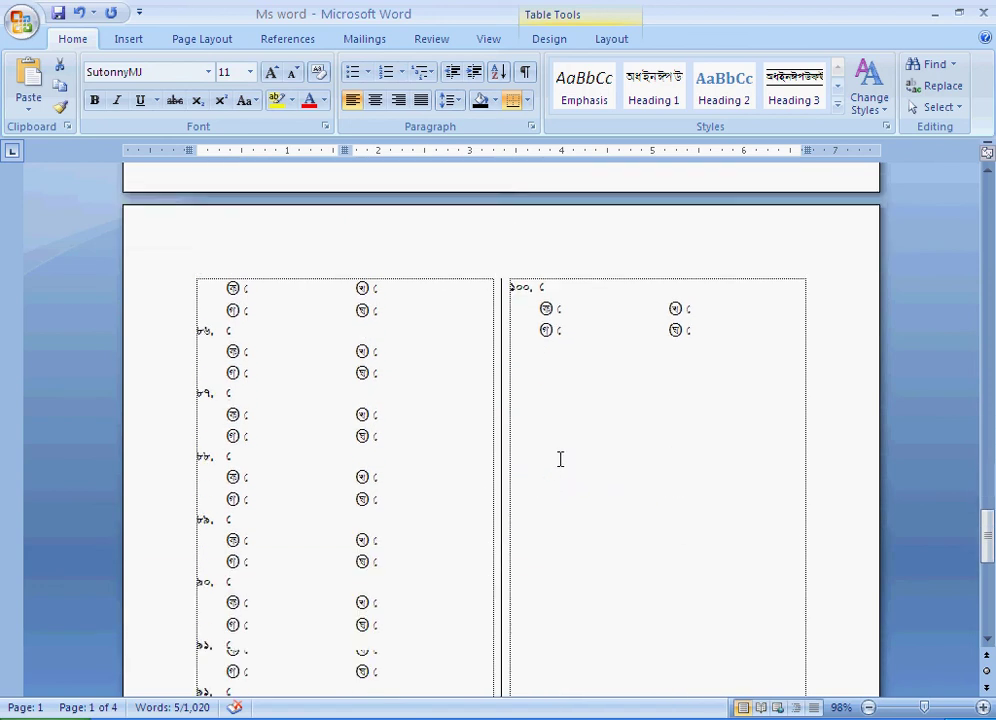
scroll(556, 459, down, 3)
scroll(556, 459, up, 5)
scroll(553, 460, up, 5)
key(ctrl+Home)
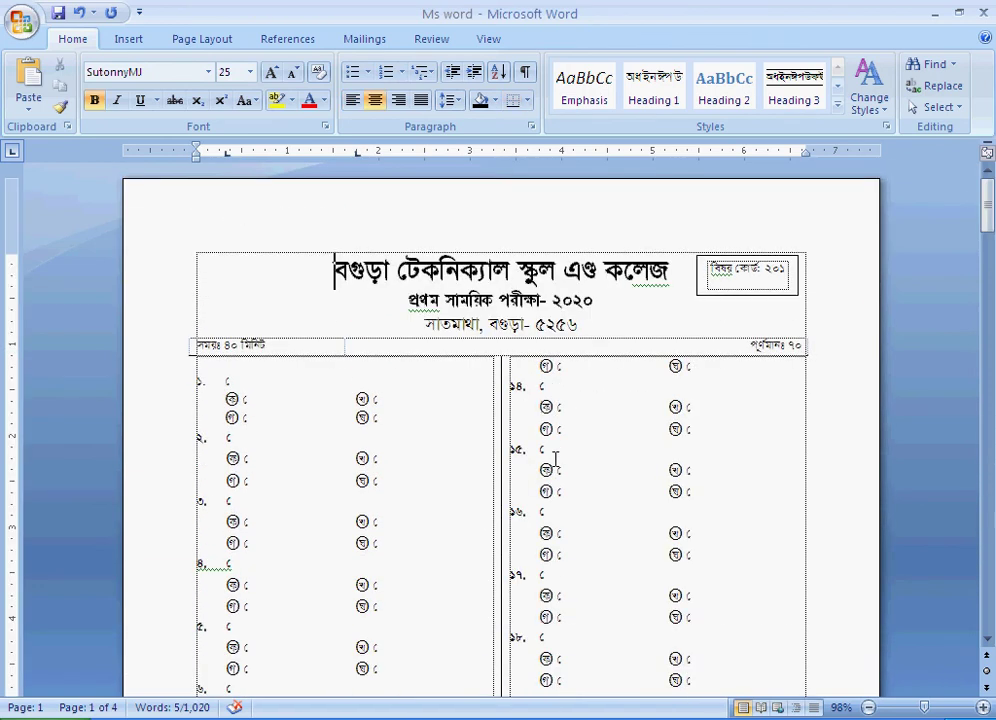
click(243, 399)
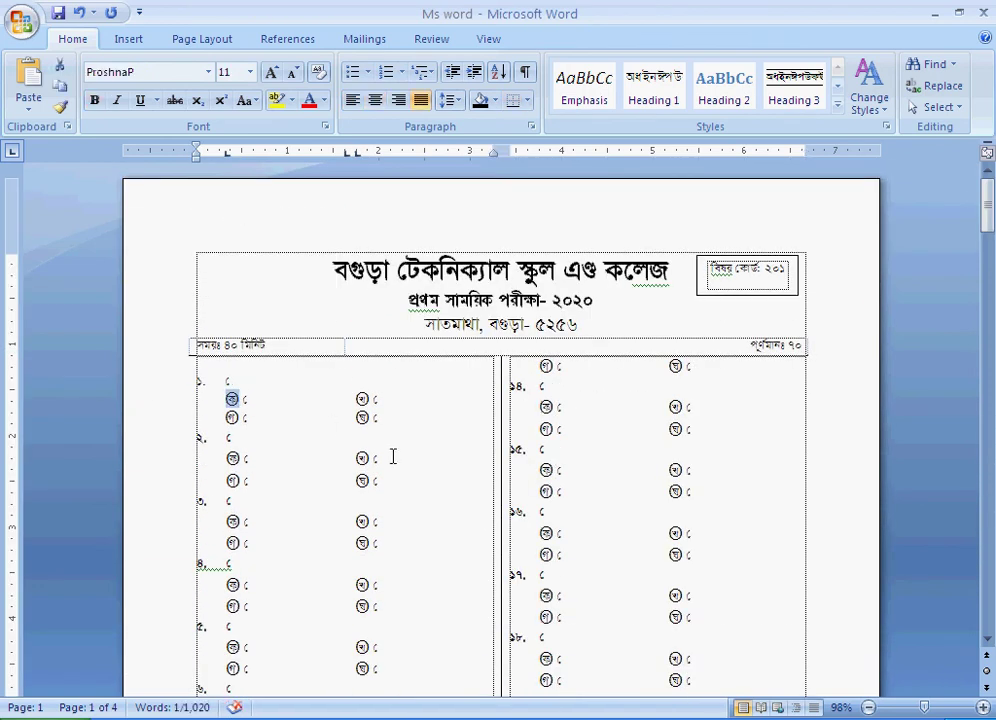